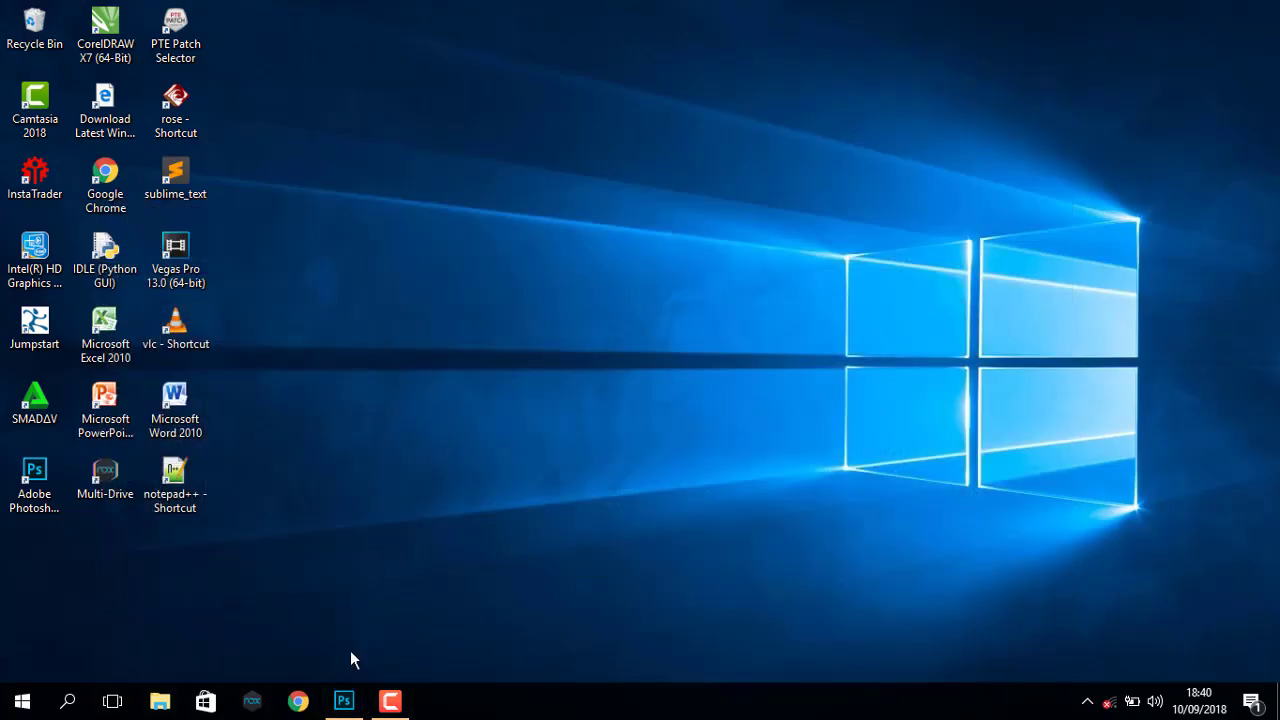
# - Switch to Photoshop and enlarge the canvas area by hiding the Timeline and collapsing the expanded Actions and Properties column
pyautogui.click(344, 700)
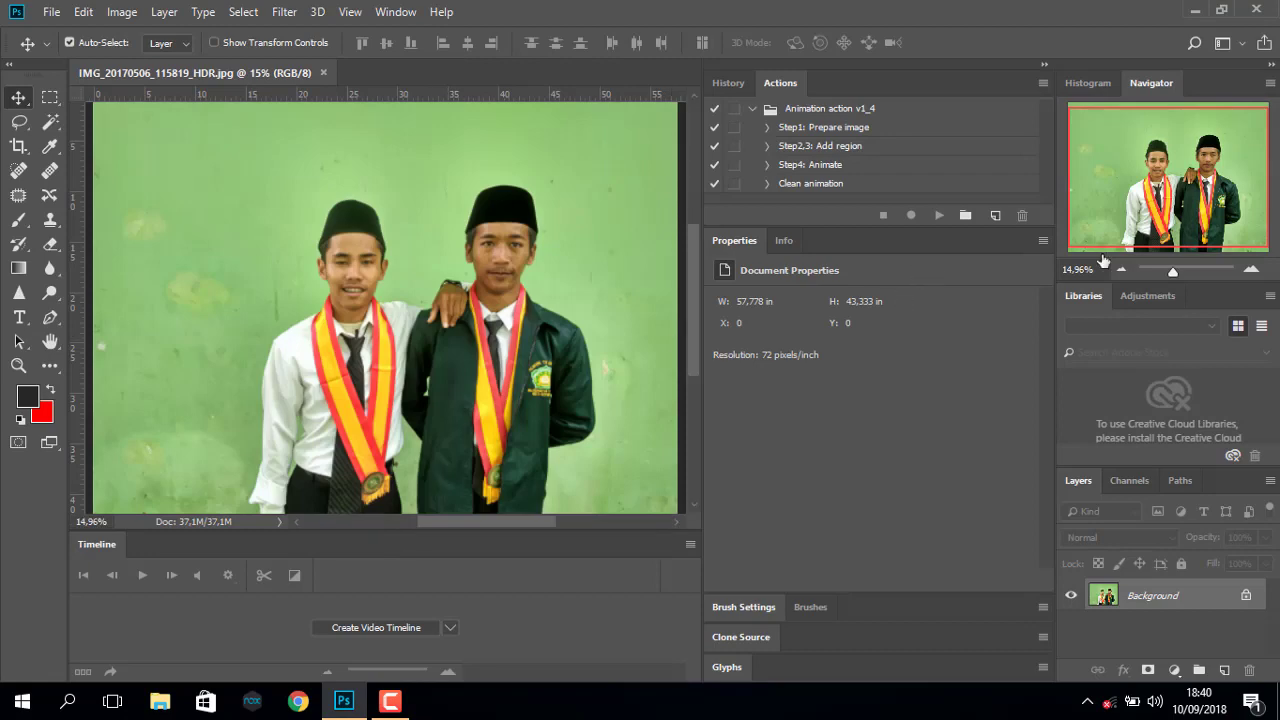
pyautogui.moveTo(1175, 273); pyautogui.dragTo(1174, 273)
pyautogui.moveTo(1163, 200); pyautogui.dragTo(1175, 213)
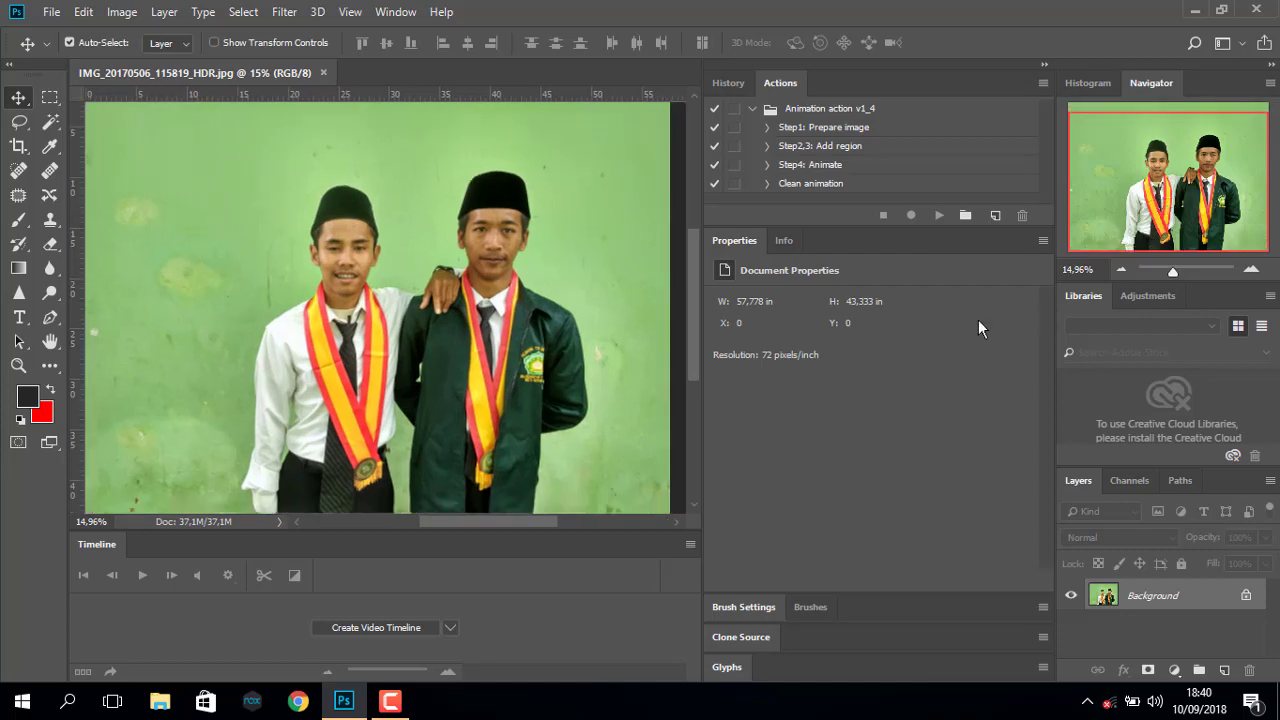
pyautogui.click(397, 12)
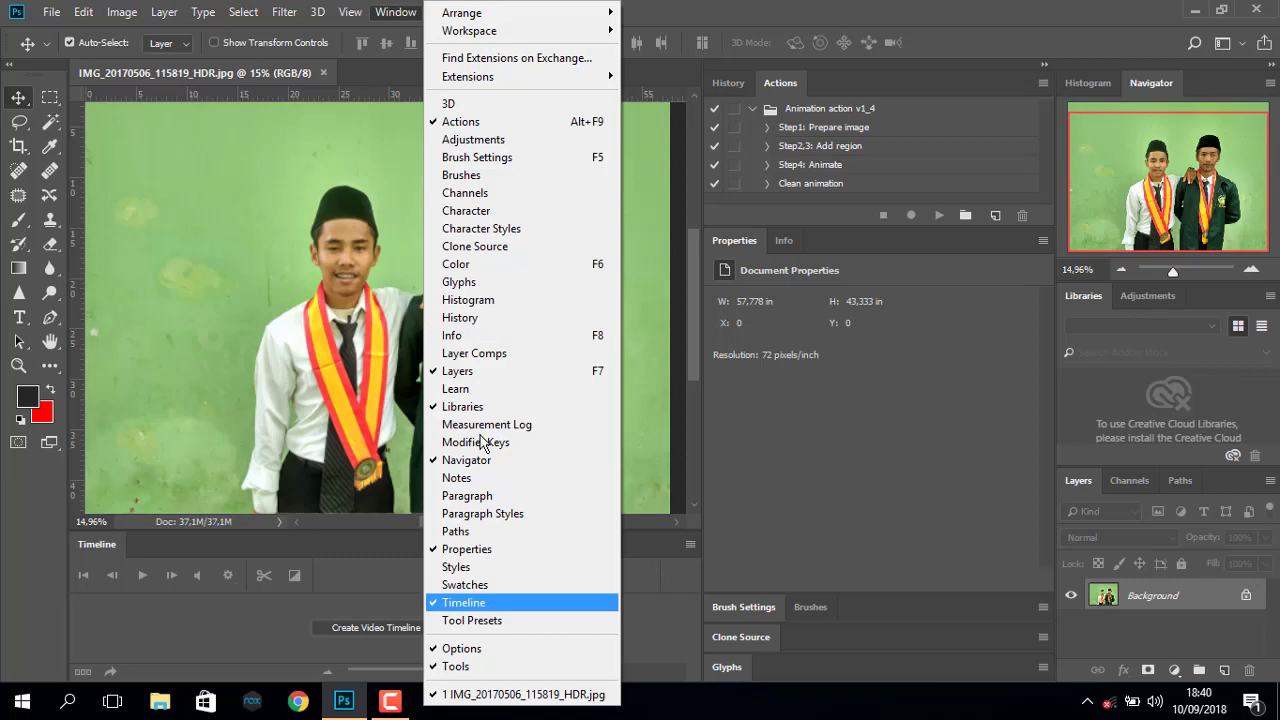
pyautogui.click(470, 603)
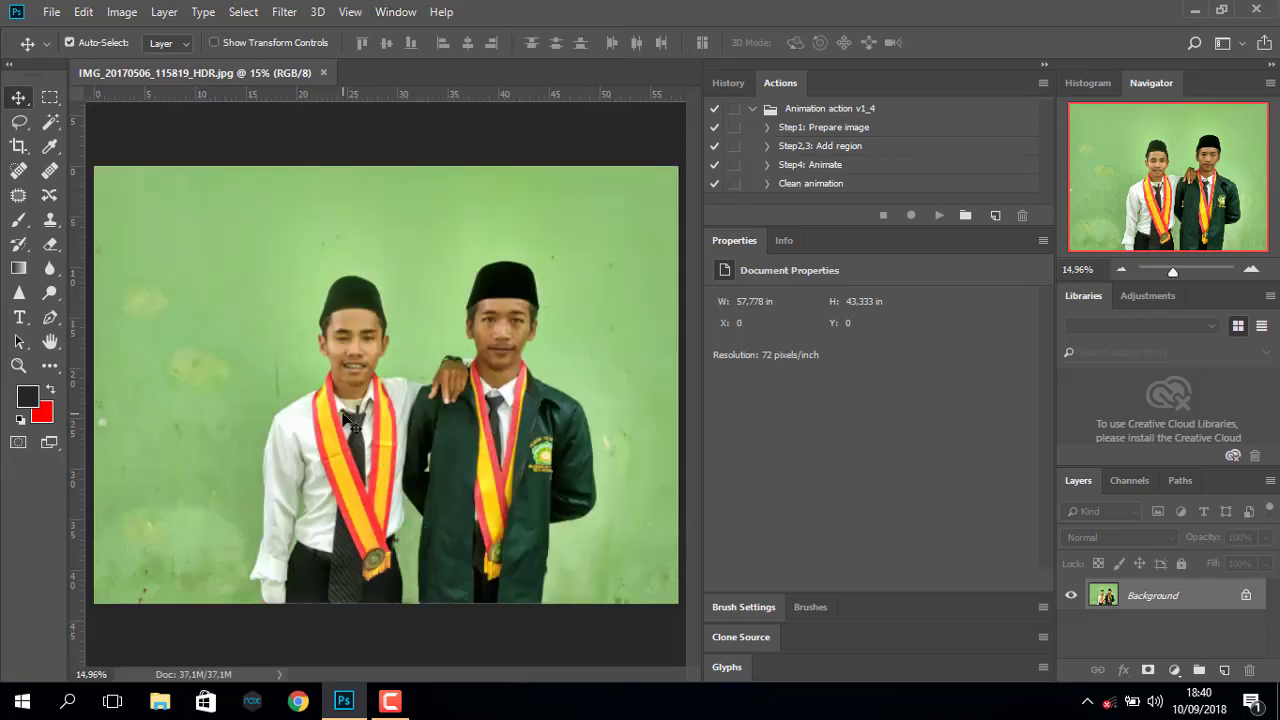
pyautogui.click(1044, 64)
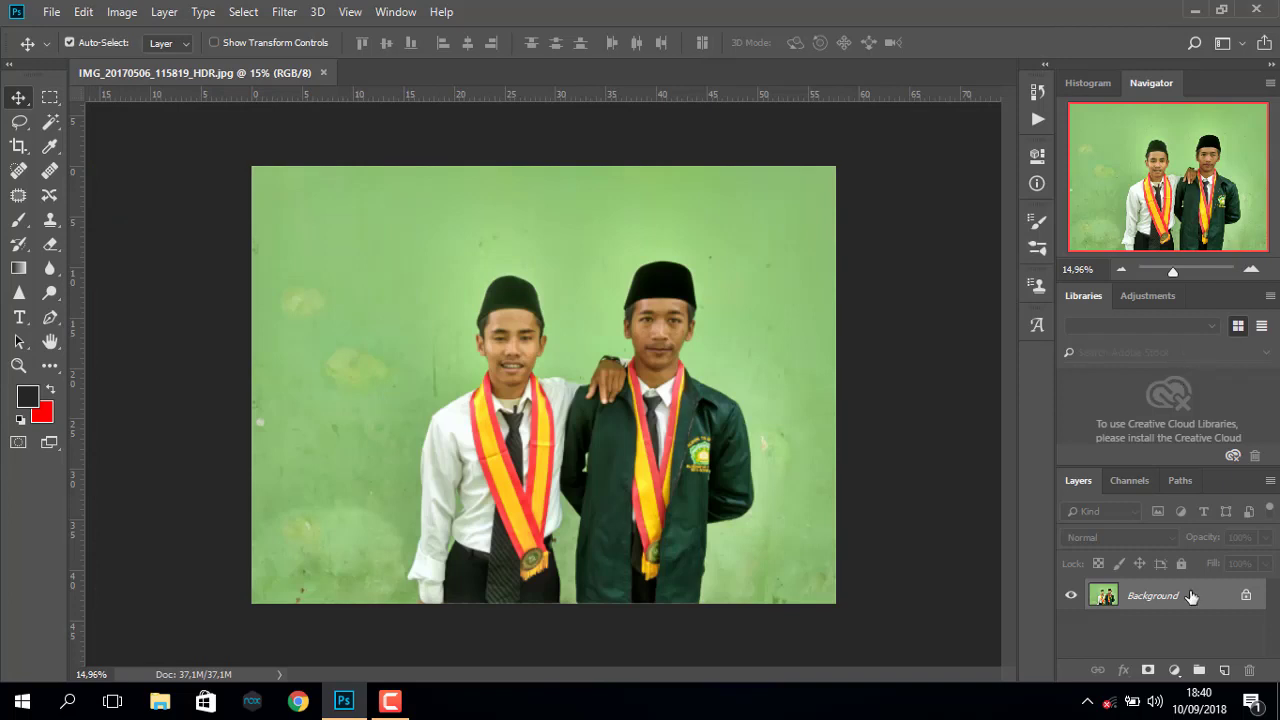
# - Convert the Background into a regular layer and remove its green wall with a Magic Wand selection, clearing the selection
pyautogui.doubleClick(1197, 601)
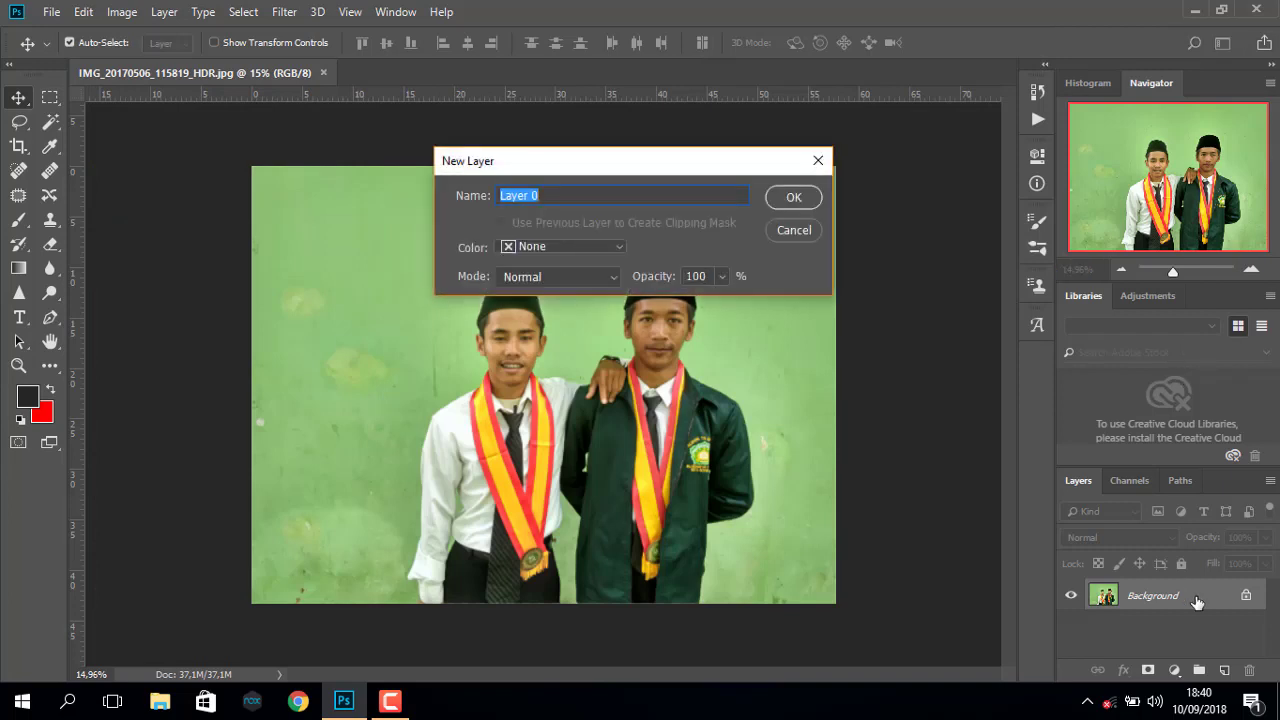
pyautogui.click(789, 200)
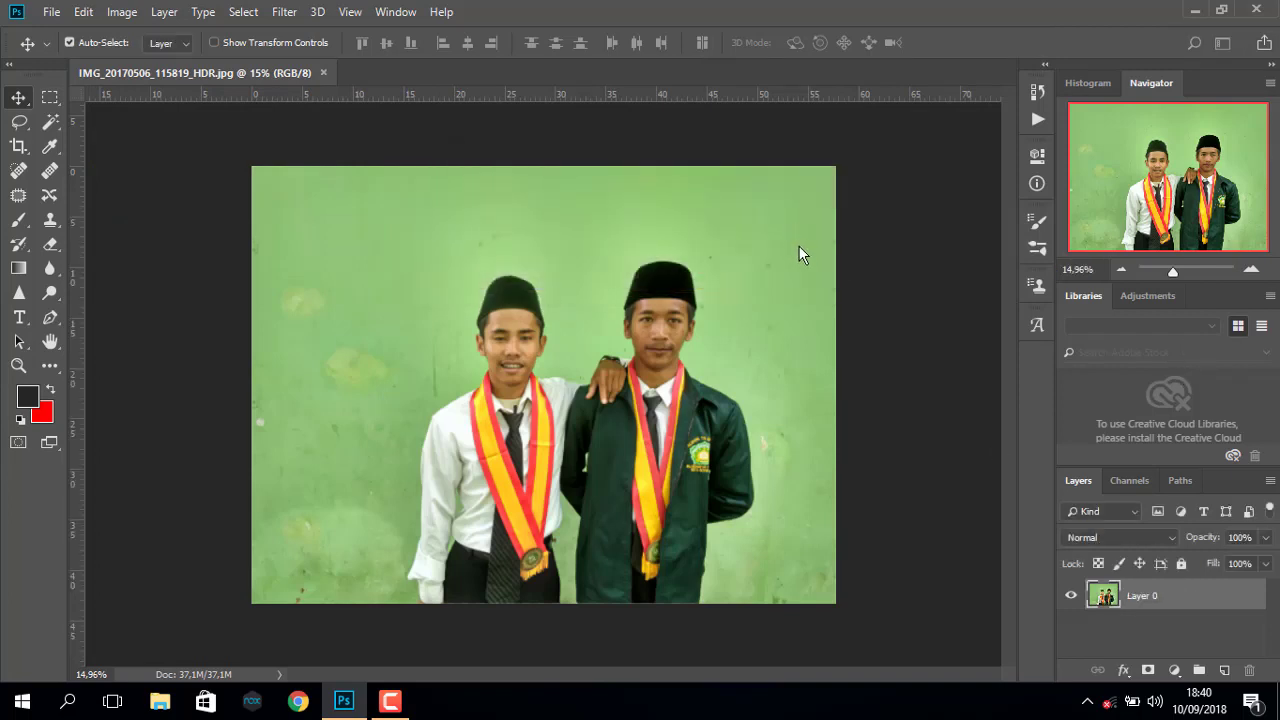
pyautogui.moveTo(1171, 272); pyautogui.dragTo(1175, 272)
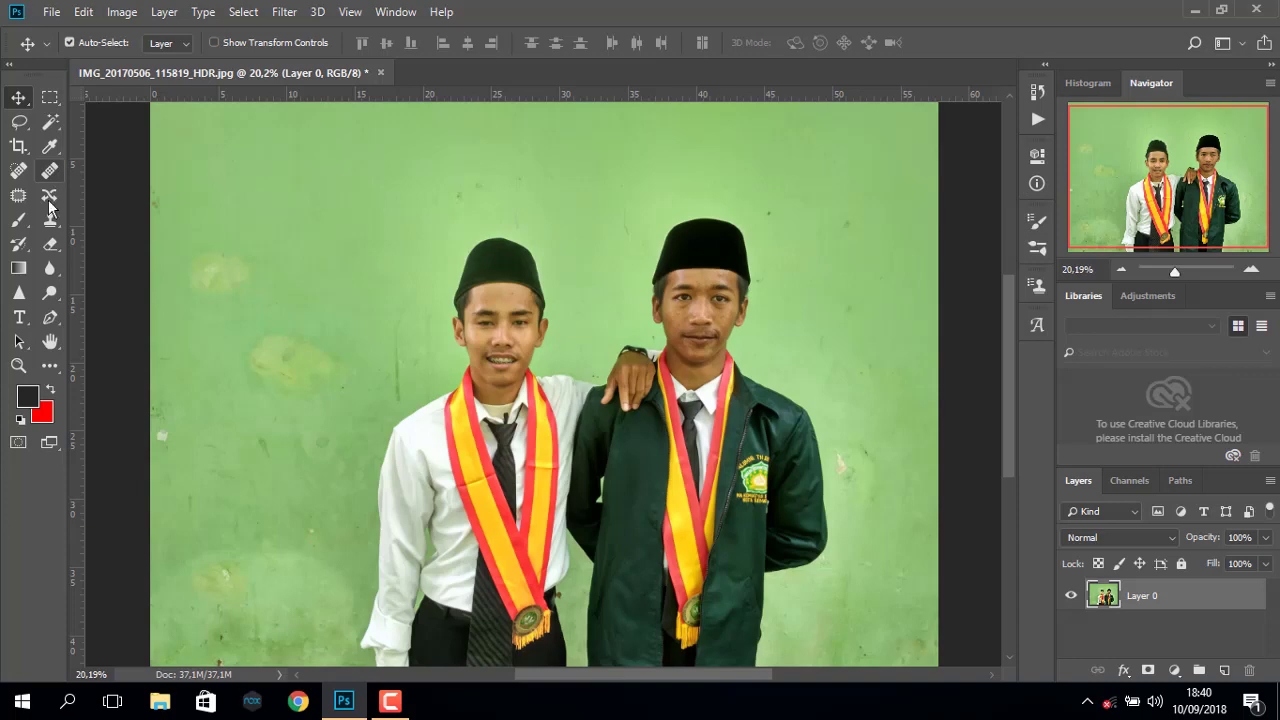
pyautogui.click(49, 129)
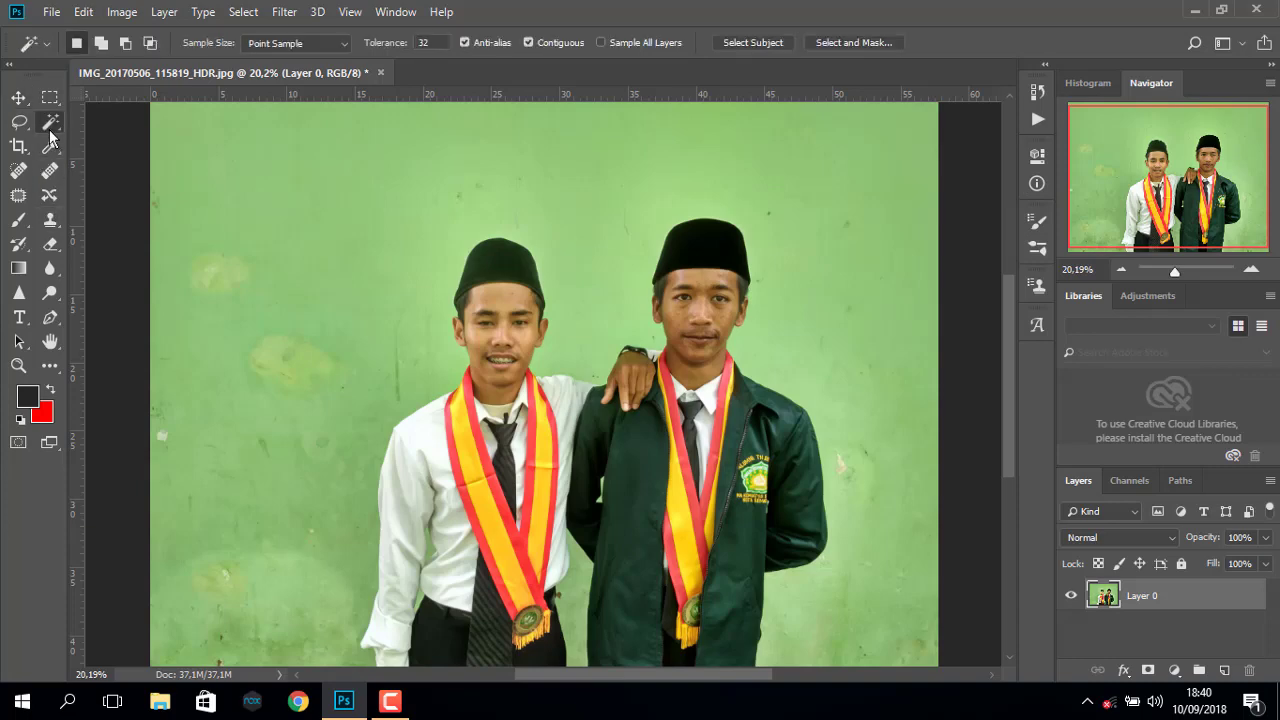
pyautogui.click(283, 270)
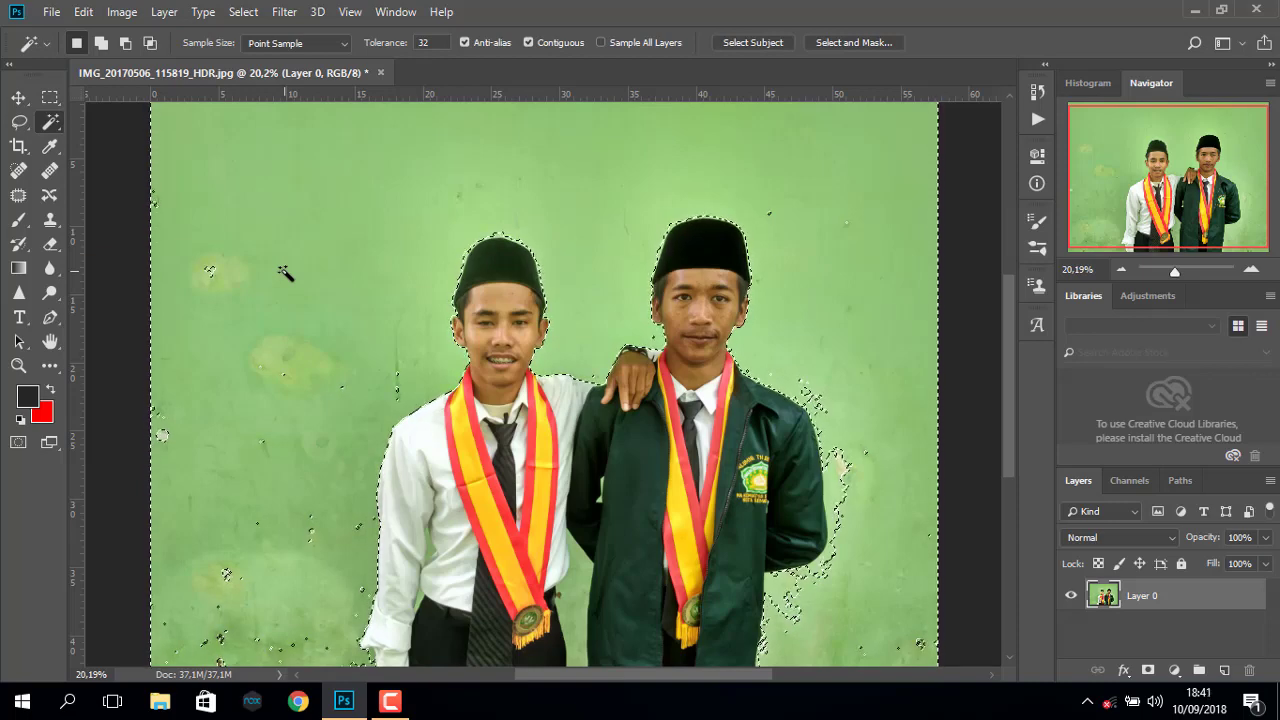
pyautogui.press('Delete')
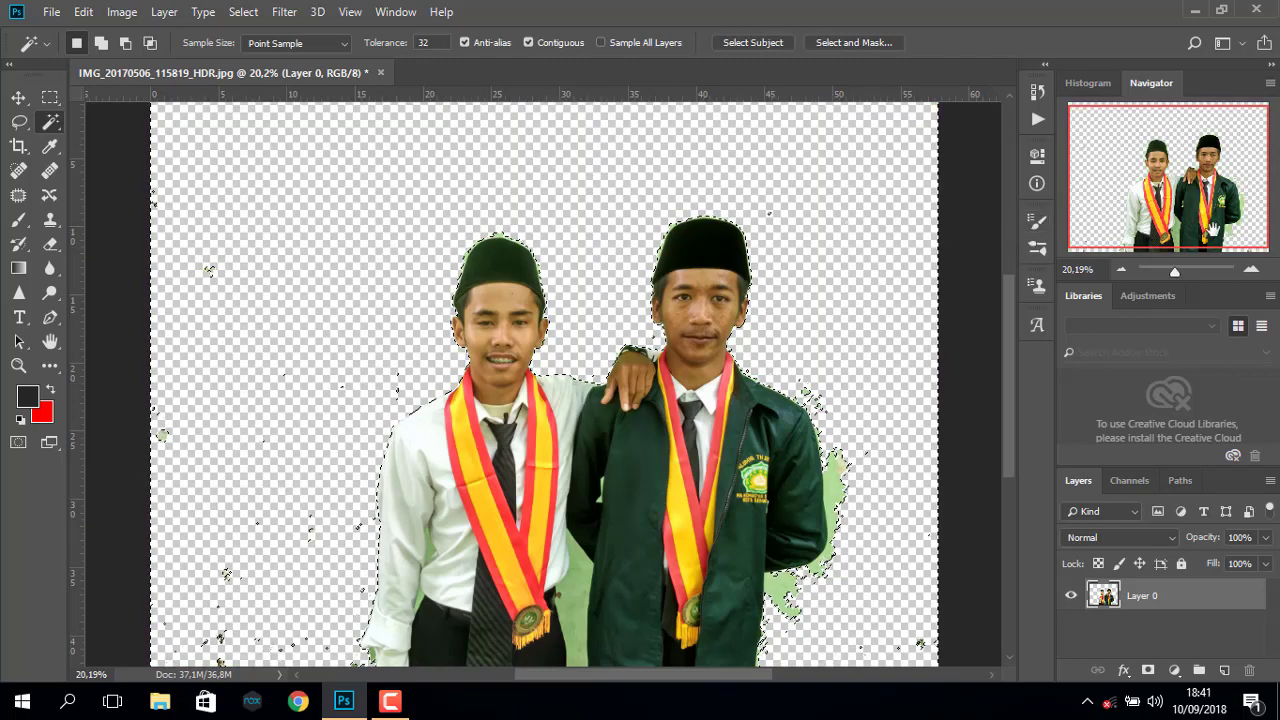
pyautogui.moveTo(1174, 271); pyautogui.dragTo(1177, 272)
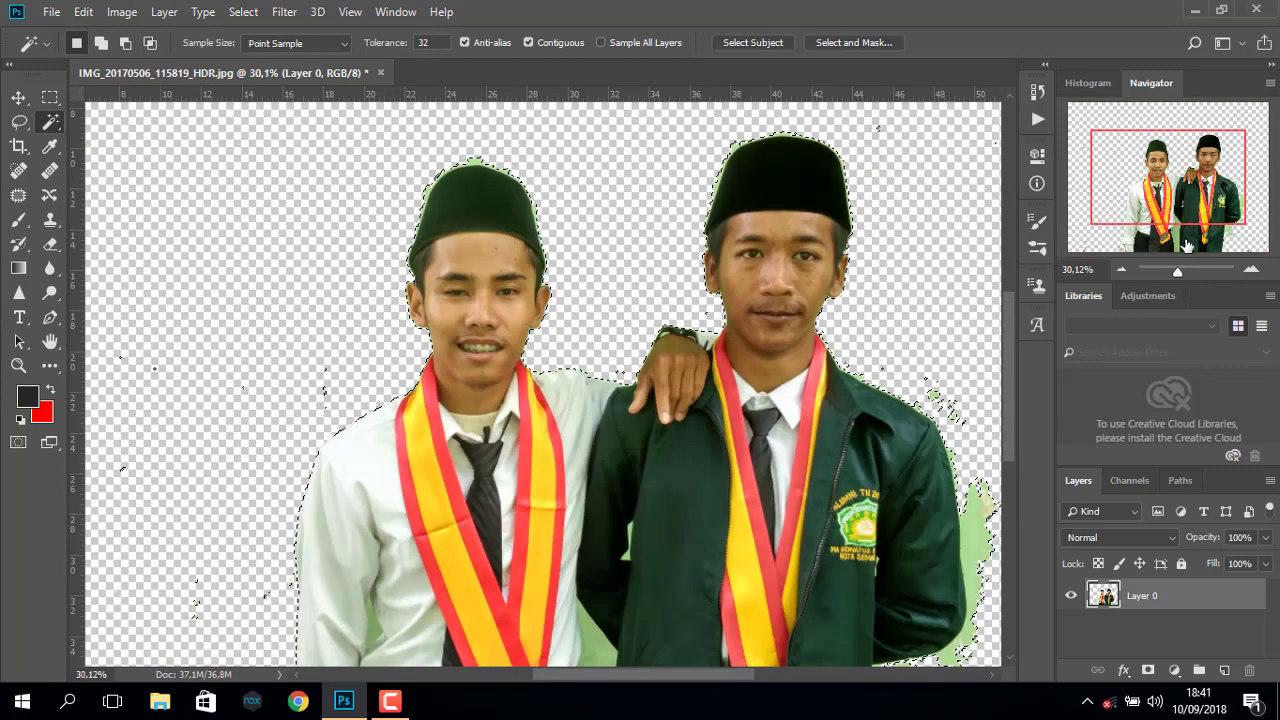
pyautogui.hotkey('ctrl', 'd')
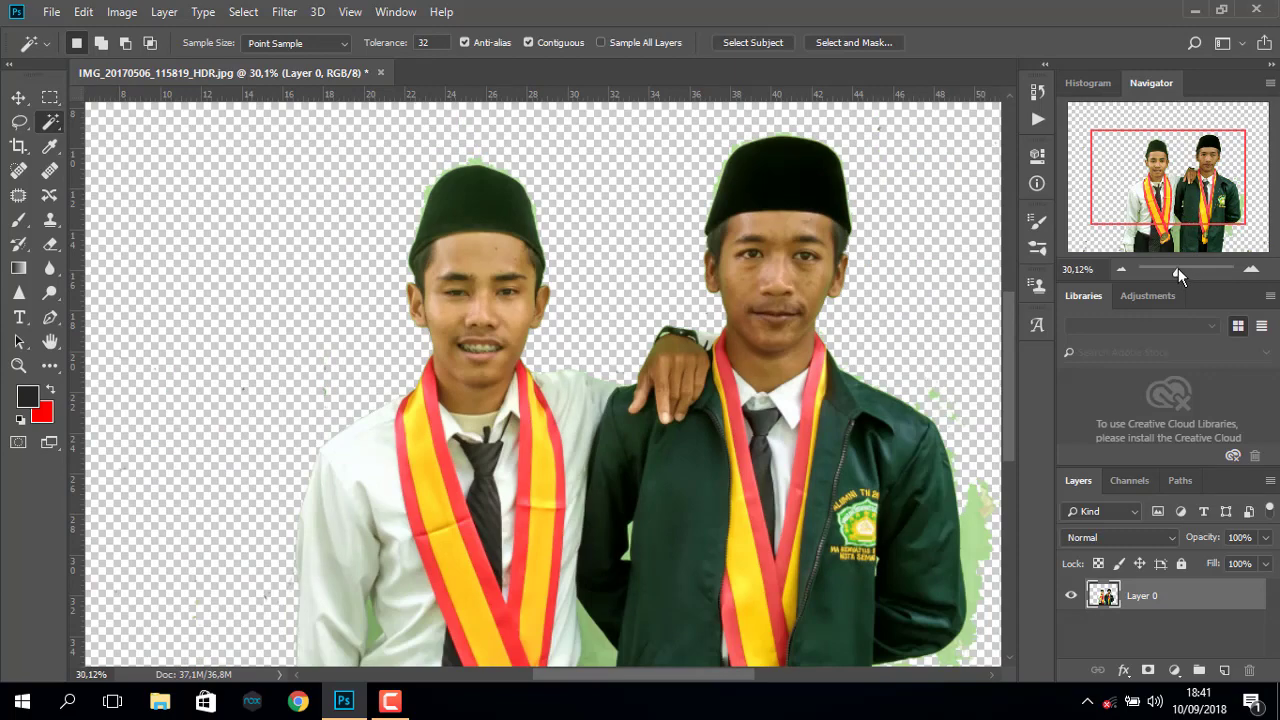
# - Add a new layer above the photo and draw a red-to-transparent linear gradient across it from the left side
pyautogui.moveTo(1178, 268); pyautogui.dragTo(1176, 268)
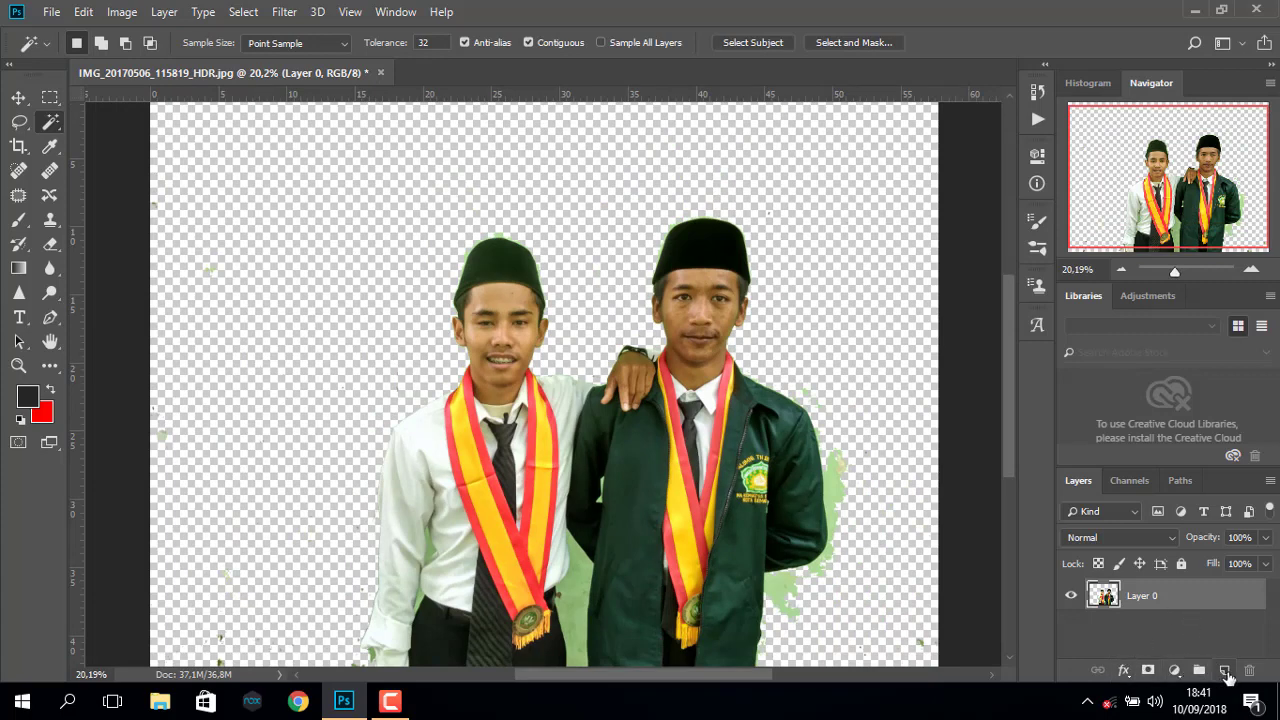
pyautogui.click(1224, 670)
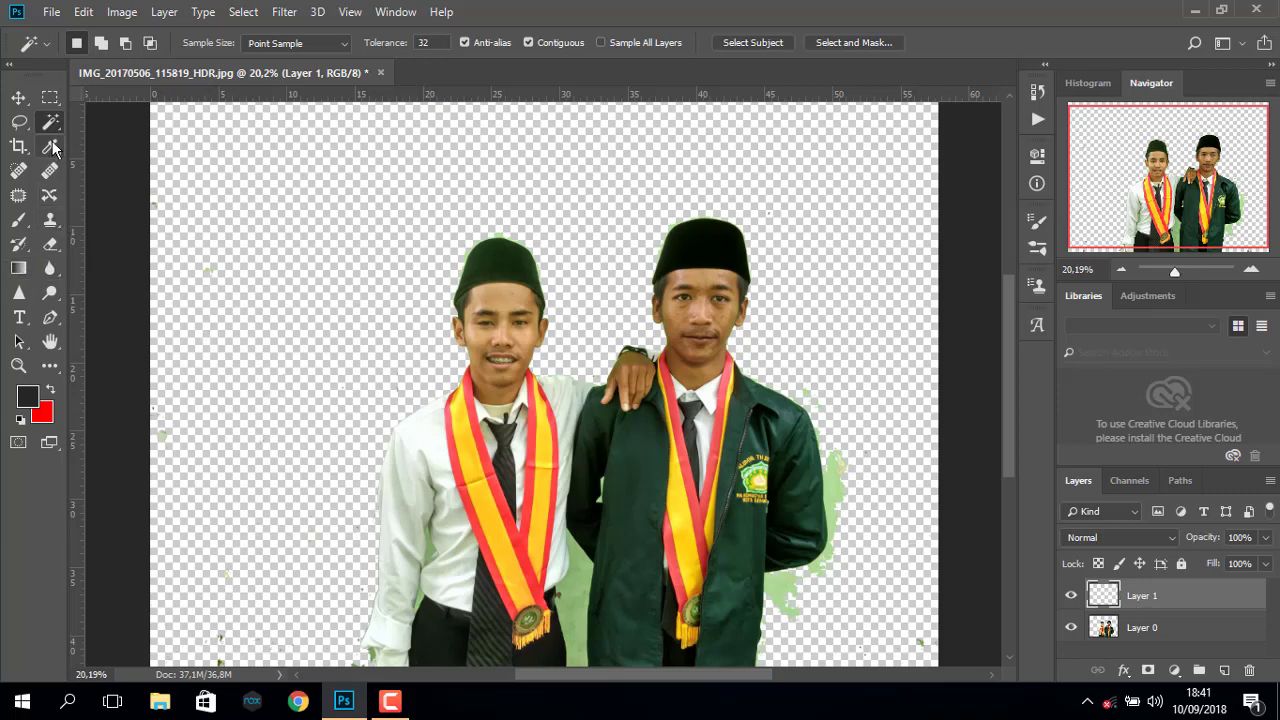
pyautogui.click(24, 270)
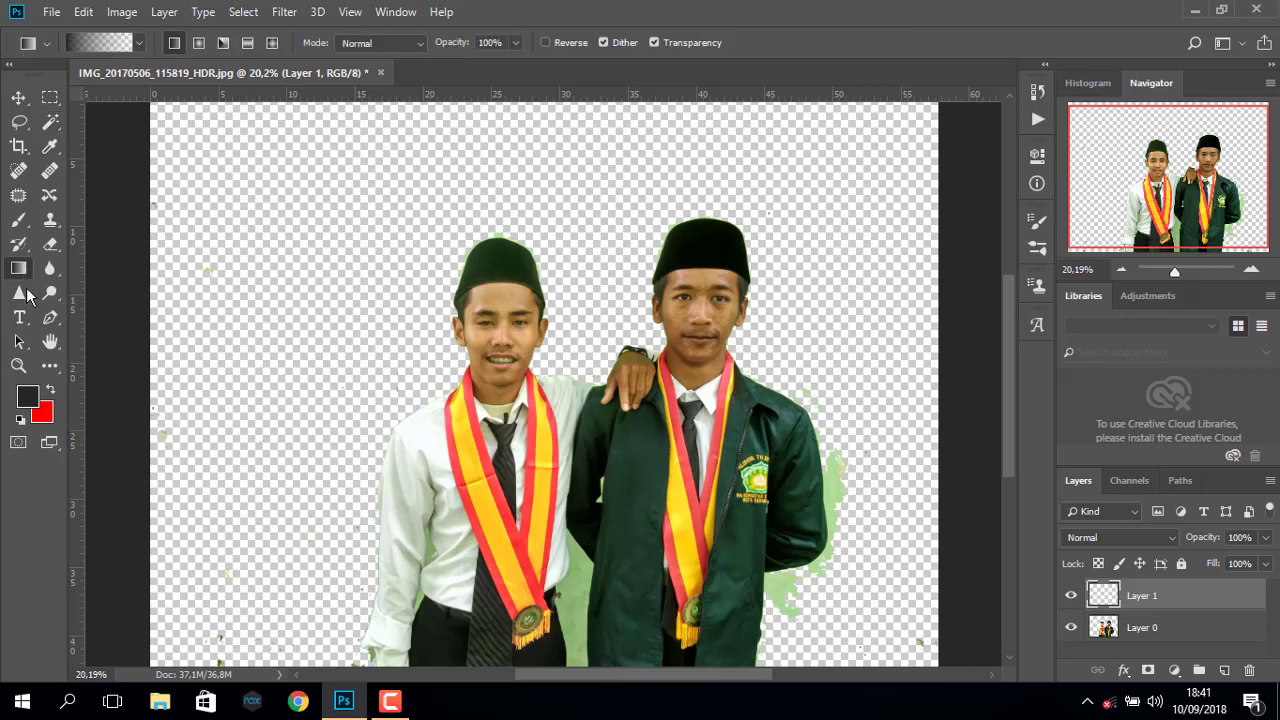
pyautogui.click(50, 389)
pyautogui.moveTo(177, 308); pyautogui.dragTo(559, 299)
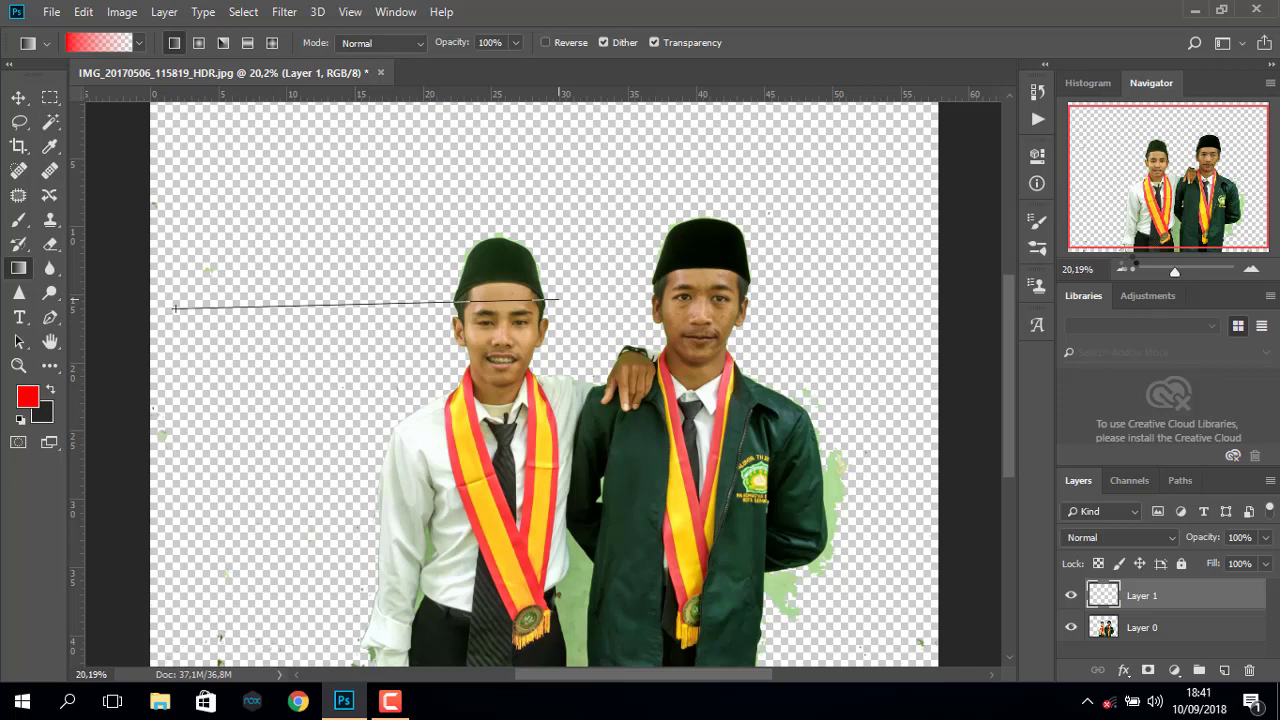
# - Fill the new layer completely red with repeated gradients in alternating directions, and move the photo layer above it
pyautogui.moveTo(1175, 271); pyautogui.dragTo(1171, 271)
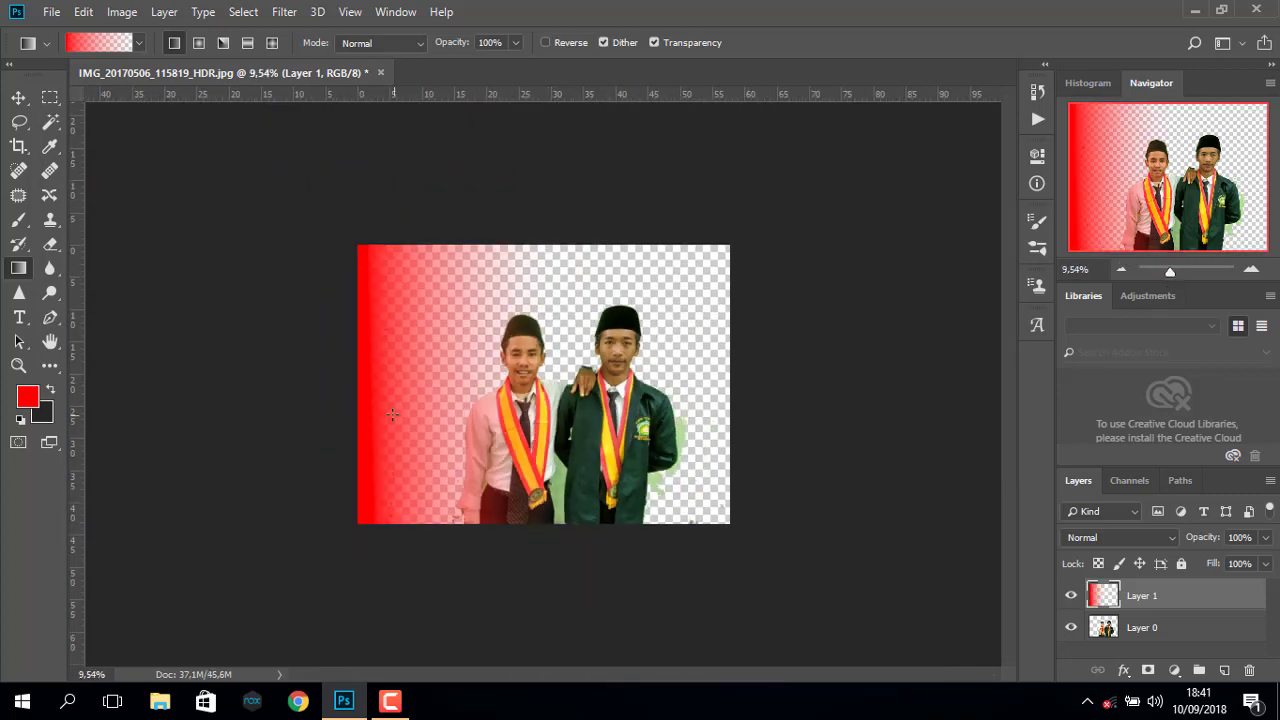
pyautogui.moveTo(389, 412); pyautogui.dragTo(803, 464)
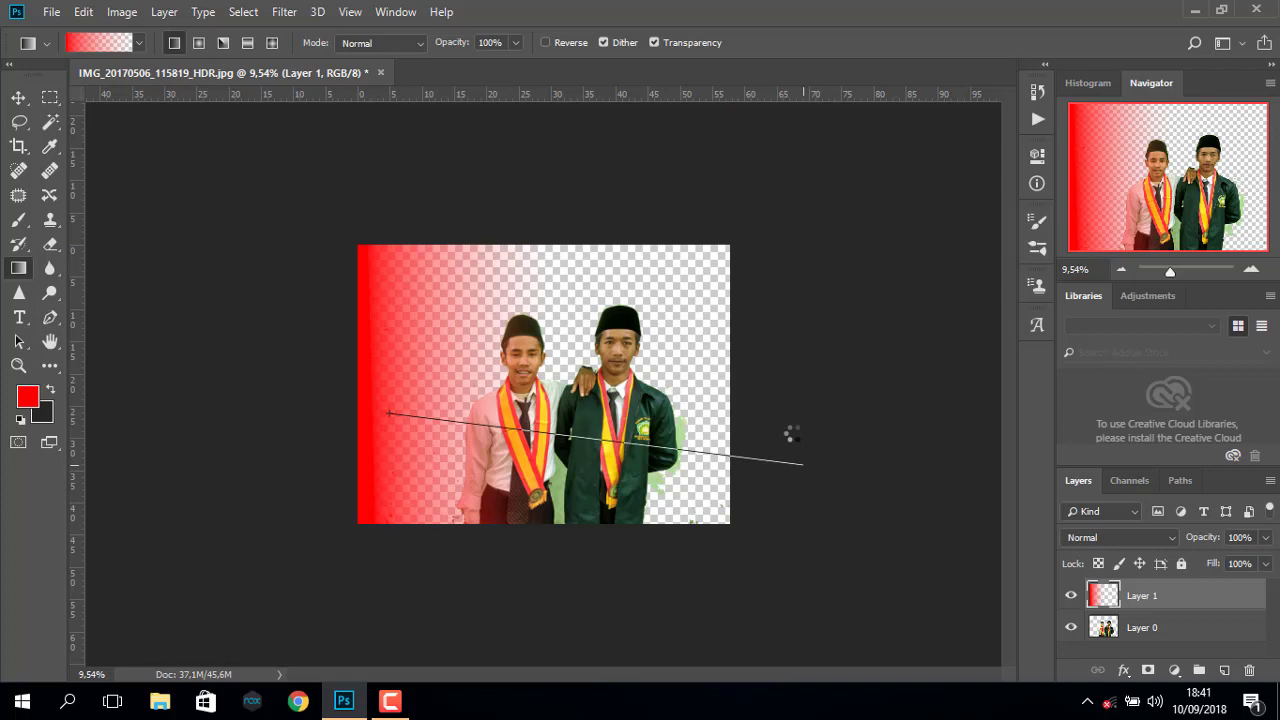
pyautogui.moveTo(788, 402); pyautogui.dragTo(352, 389)
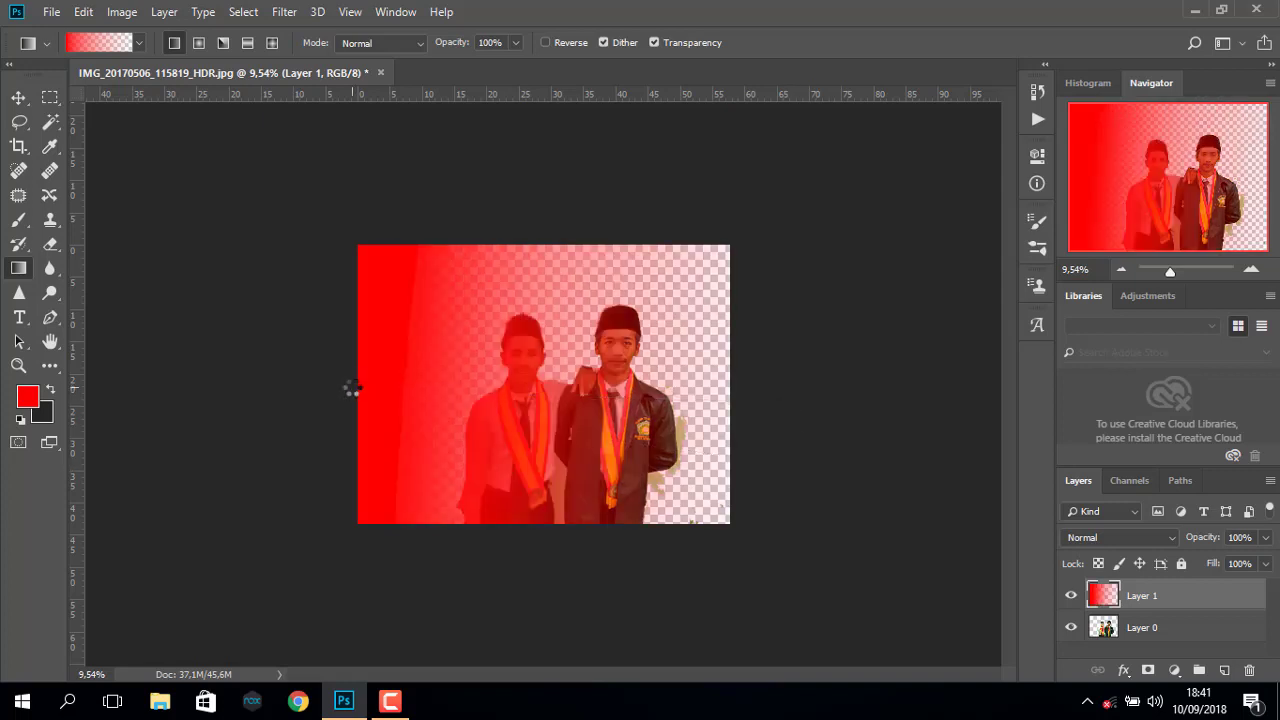
pyautogui.moveTo(927, 331); pyautogui.dragTo(918, 330)
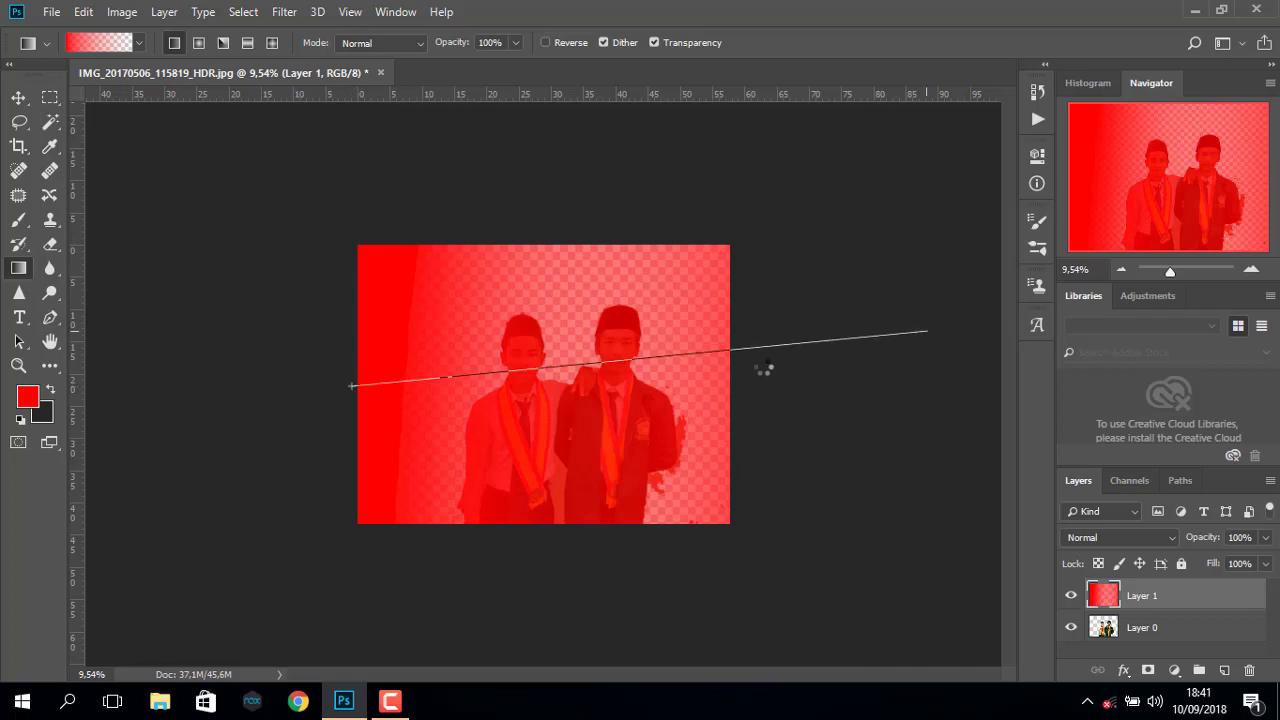
pyautogui.moveTo(782, 370); pyautogui.dragTo(310, 444)
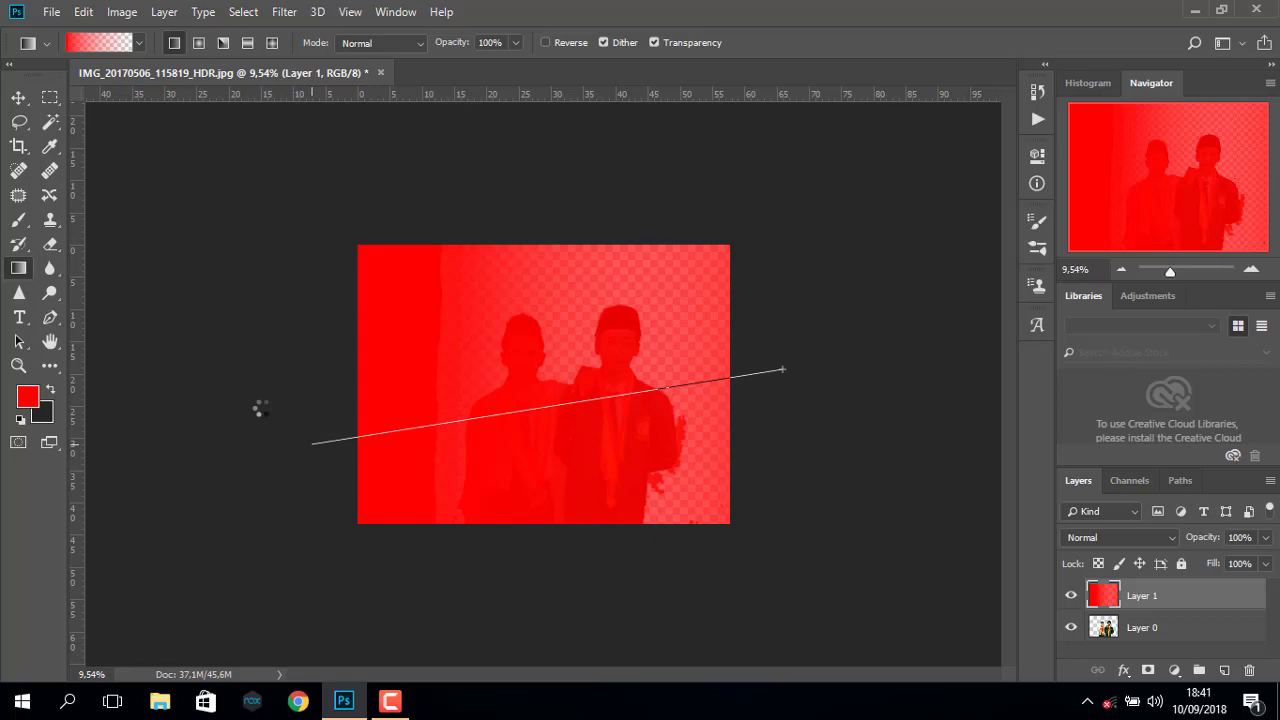
pyautogui.moveTo(261, 408); pyautogui.dragTo(790, 428)
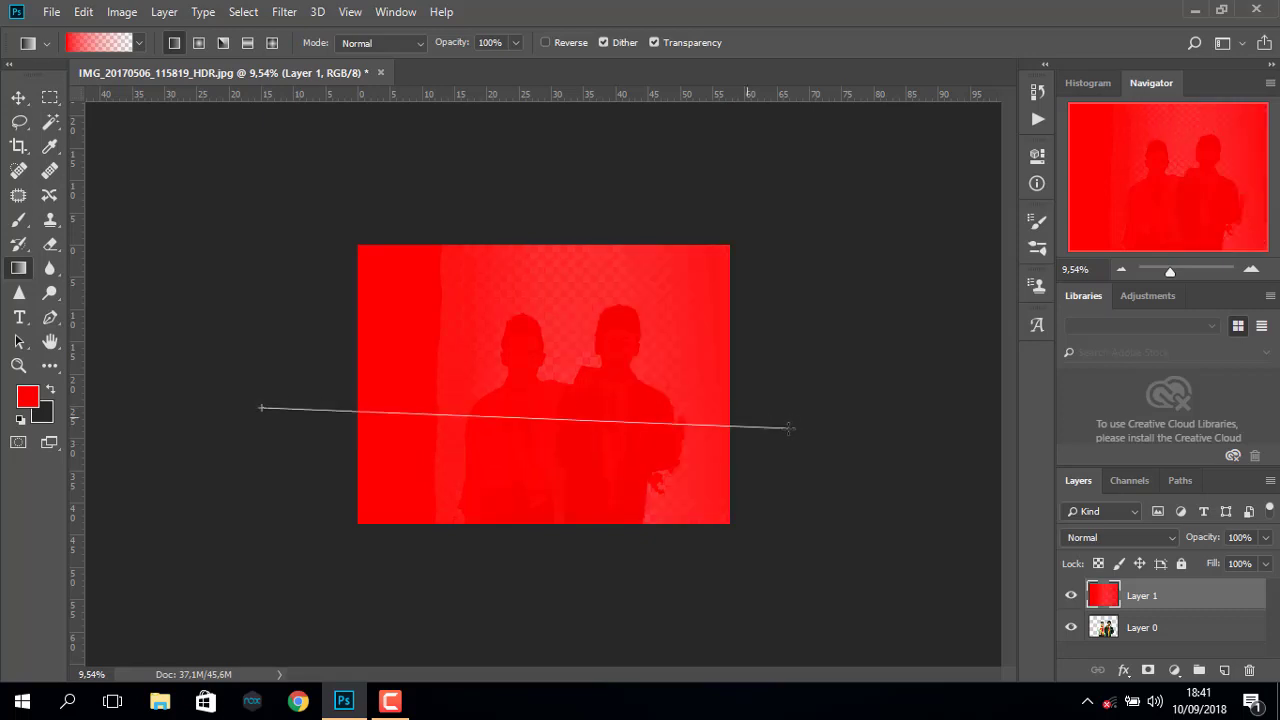
pyautogui.moveTo(815, 378); pyautogui.dragTo(215, 441)
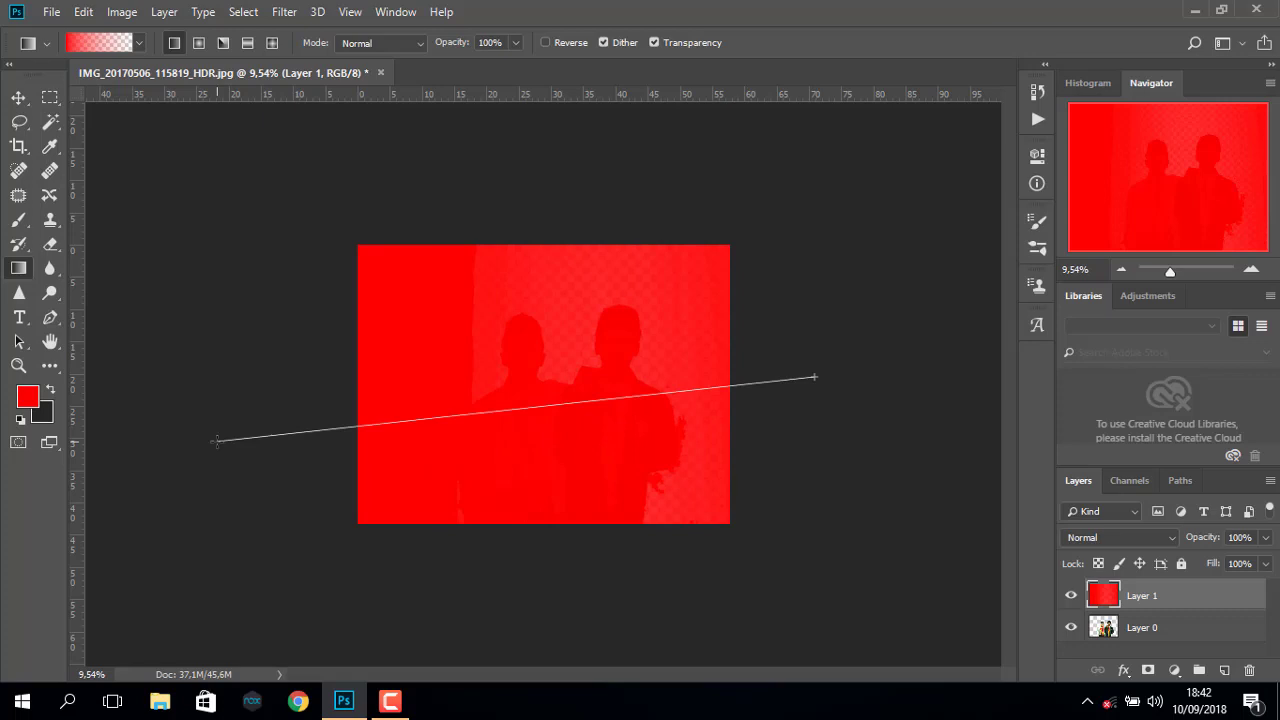
pyautogui.moveTo(260, 395); pyautogui.dragTo(800, 431)
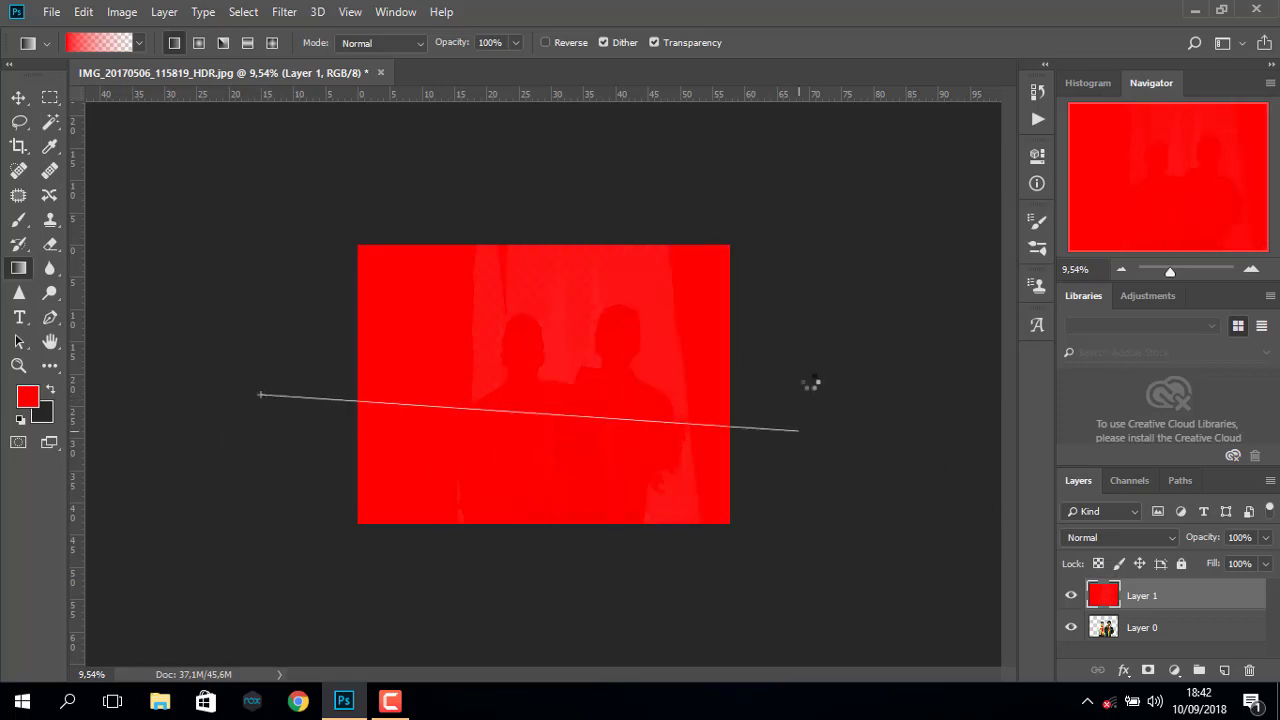
pyautogui.moveTo(810, 381); pyautogui.dragTo(84, 222)
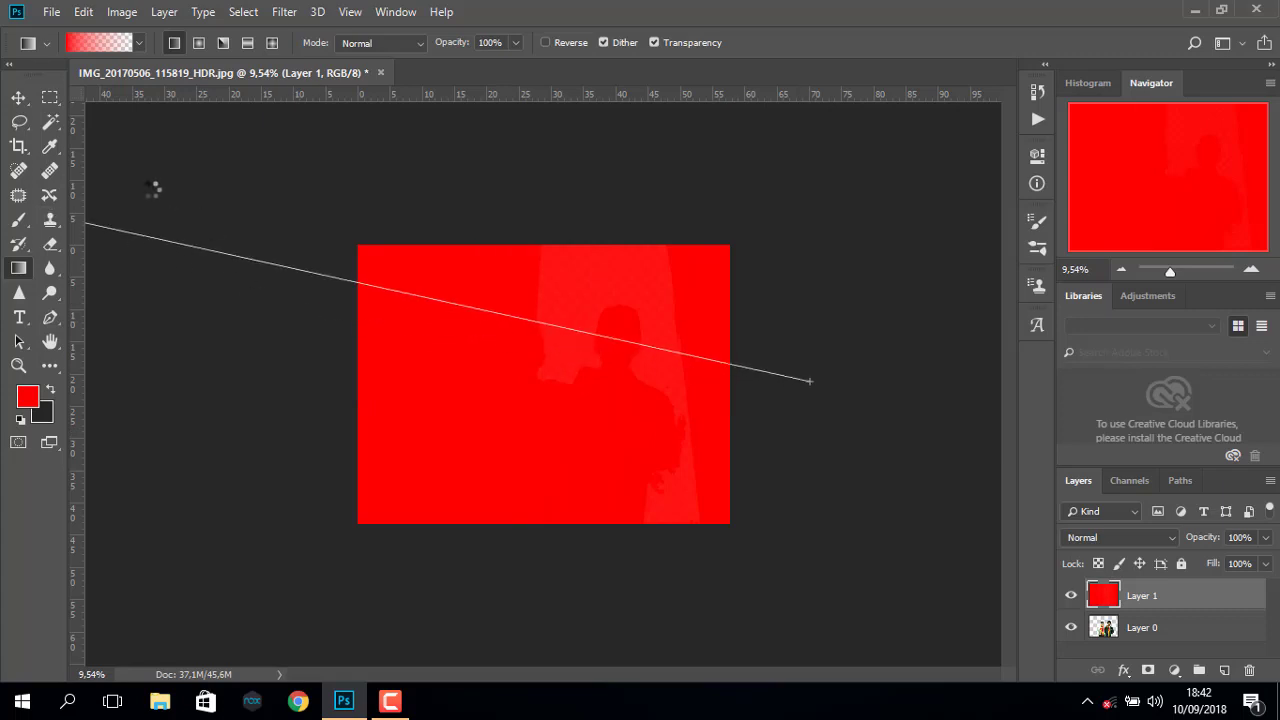
pyautogui.moveTo(151, 188); pyautogui.dragTo(796, 600)
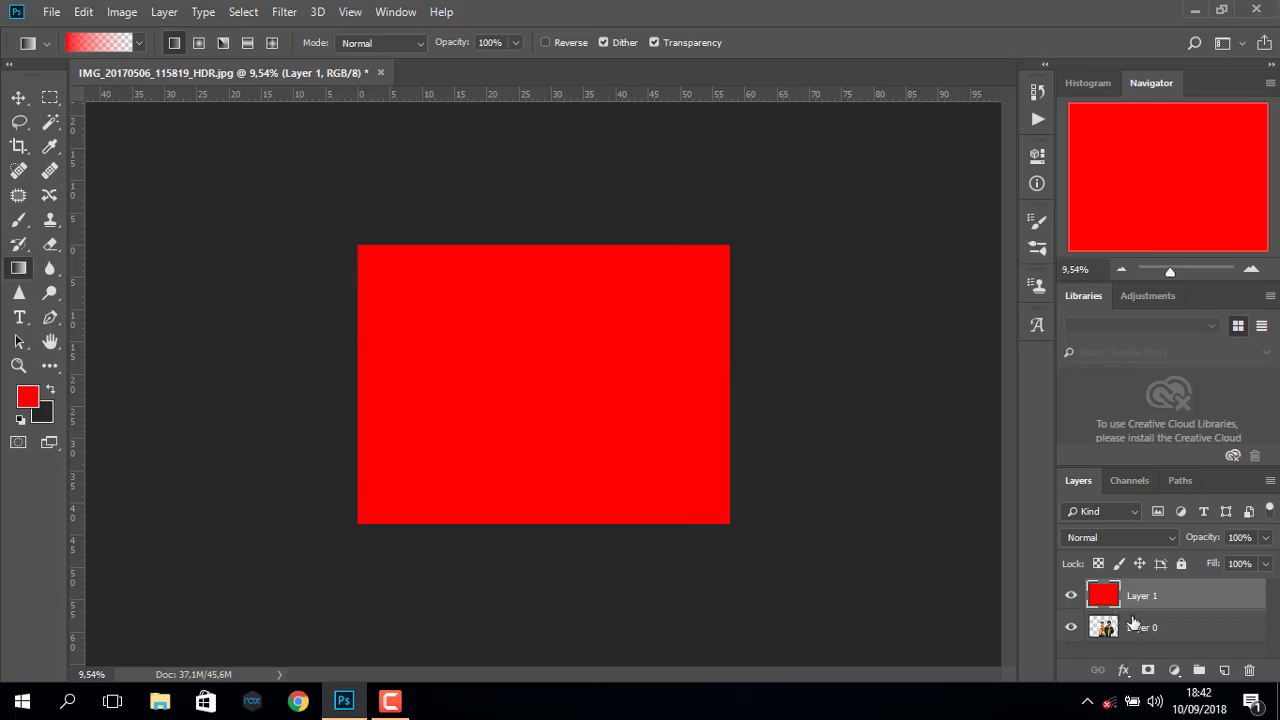
pyautogui.moveTo(1140, 628); pyautogui.dragTo(1133, 594)
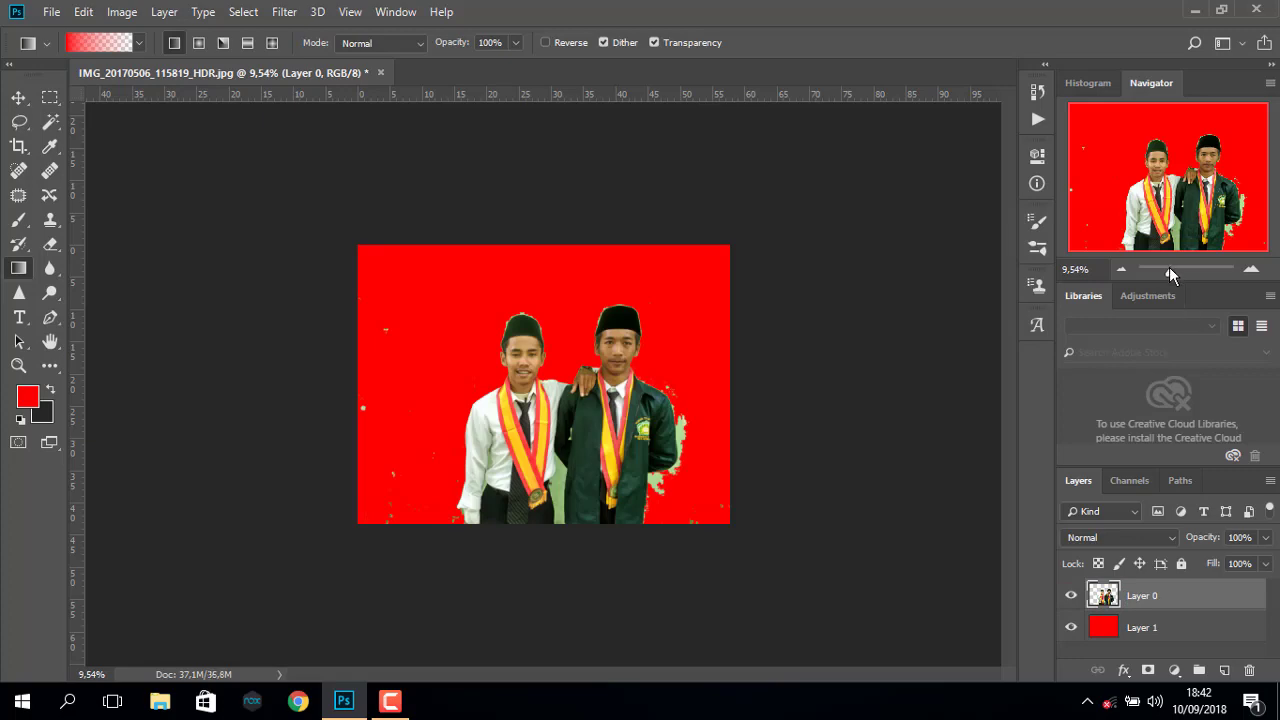
# - Trace a Pen path along the left edge of the white-shirted man's cap, from its lower rim up to the crown
pyautogui.moveTo(1171, 267); pyautogui.dragTo(1180, 269)
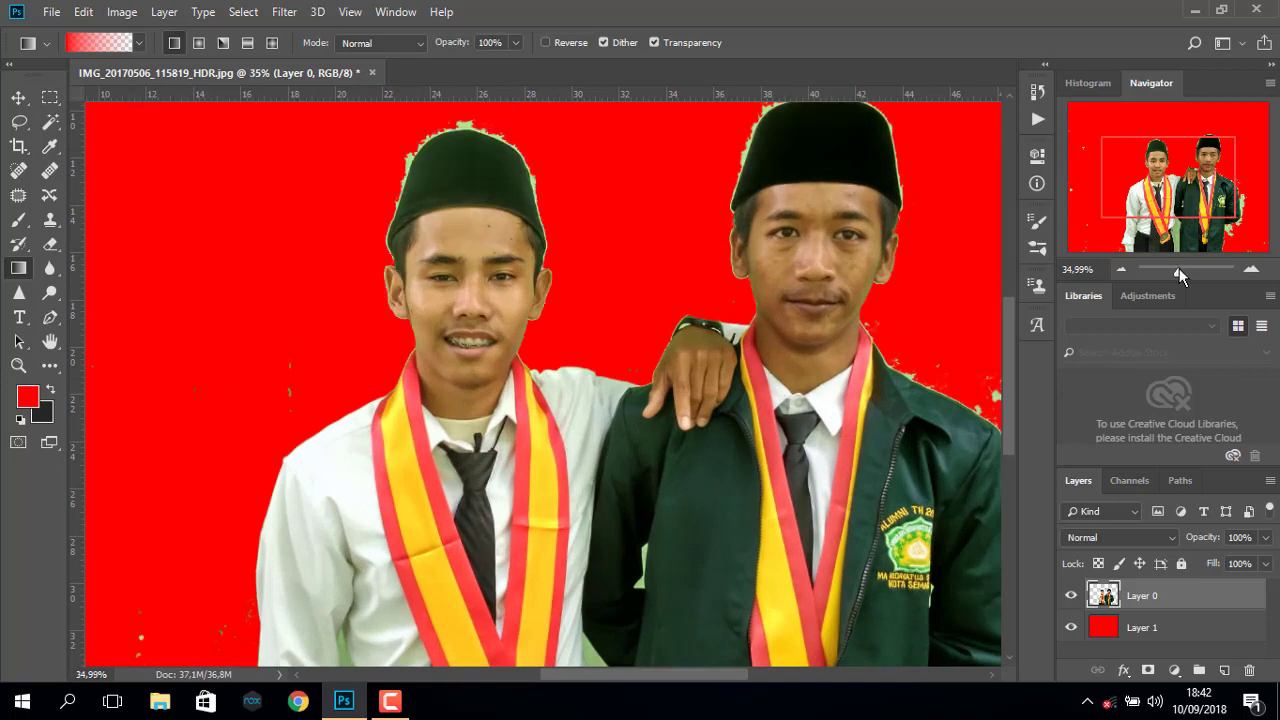
pyautogui.moveTo(1180, 269); pyautogui.dragTo(1182, 270)
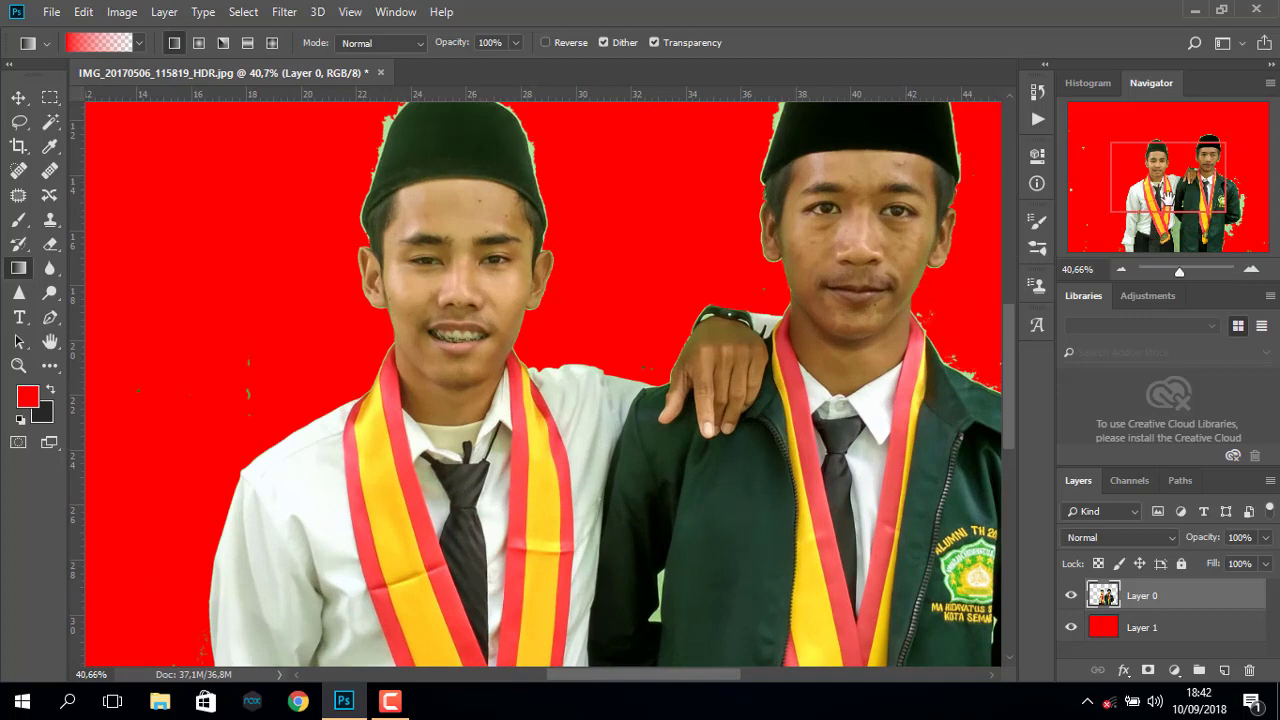
pyautogui.moveTo(1166, 190); pyautogui.dragTo(1168, 186)
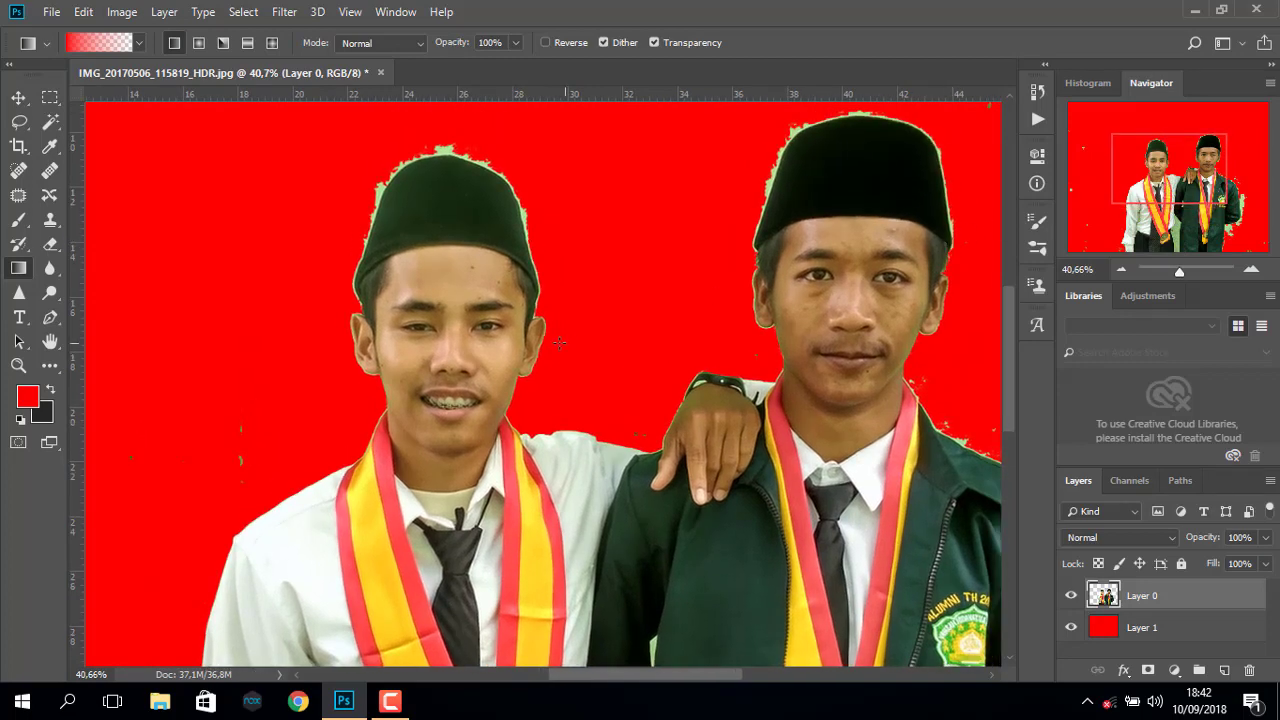
pyautogui.click(52, 244)
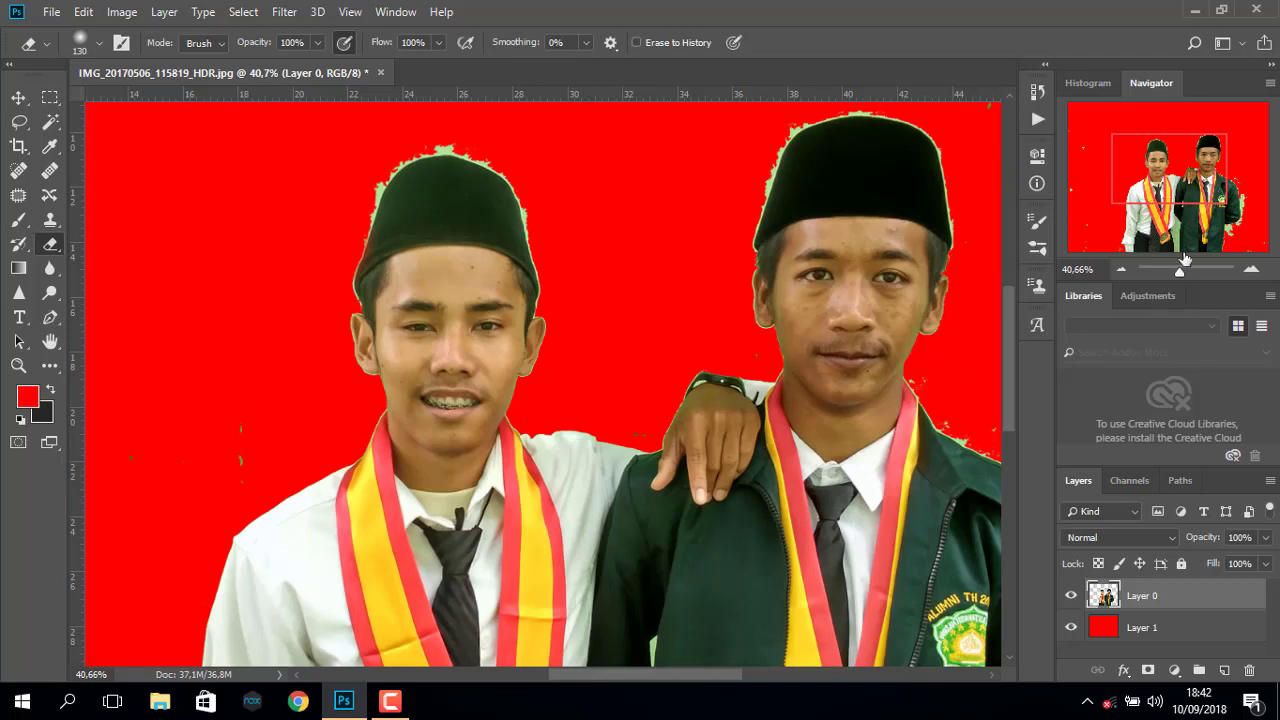
pyautogui.moveTo(1183, 270); pyautogui.dragTo(1178, 270)
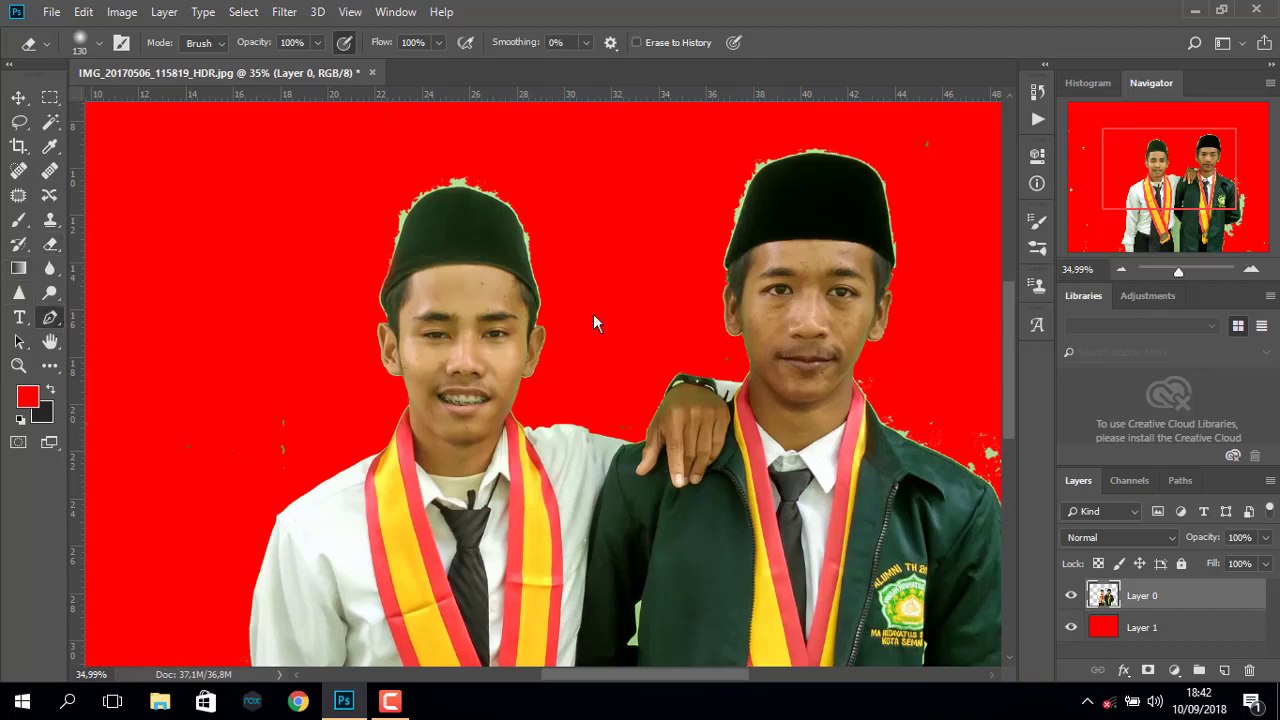
pyautogui.moveTo(1179, 276); pyautogui.dragTo(1188, 271)
pyautogui.moveTo(1175, 174); pyautogui.dragTo(1158, 151)
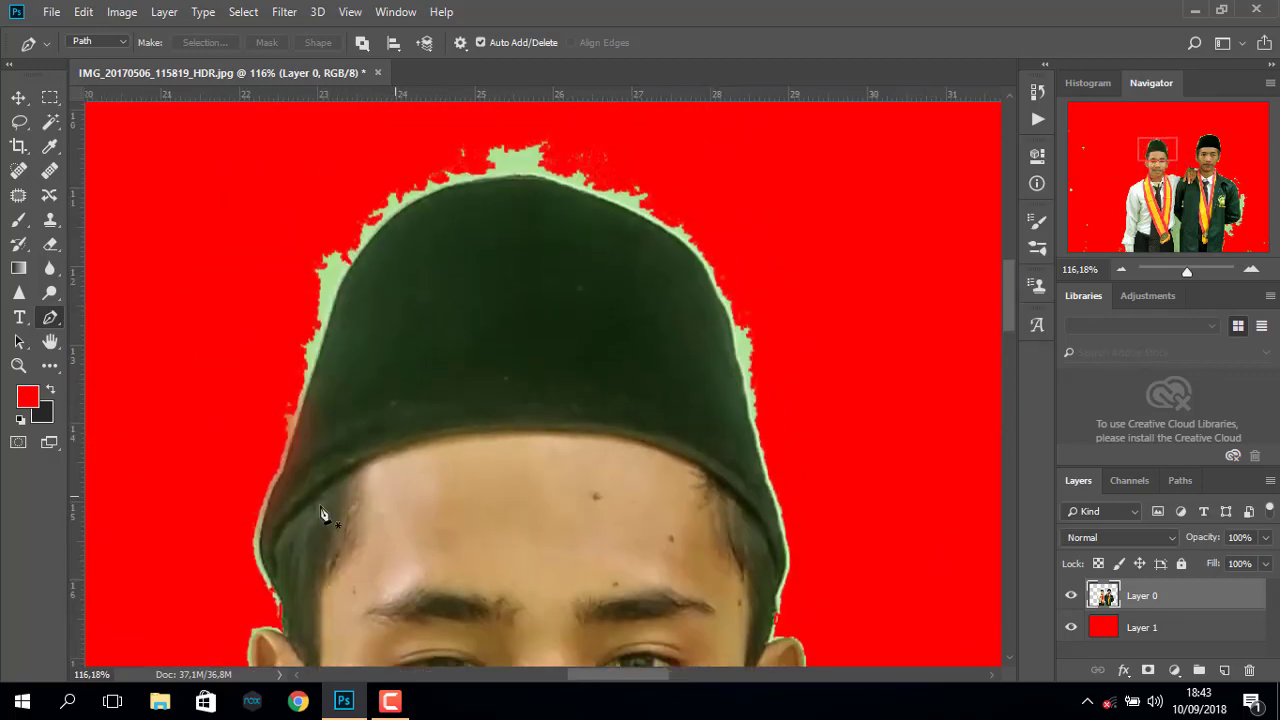
pyautogui.click(259, 526)
pyautogui.click(281, 464)
pyautogui.click(299, 400)
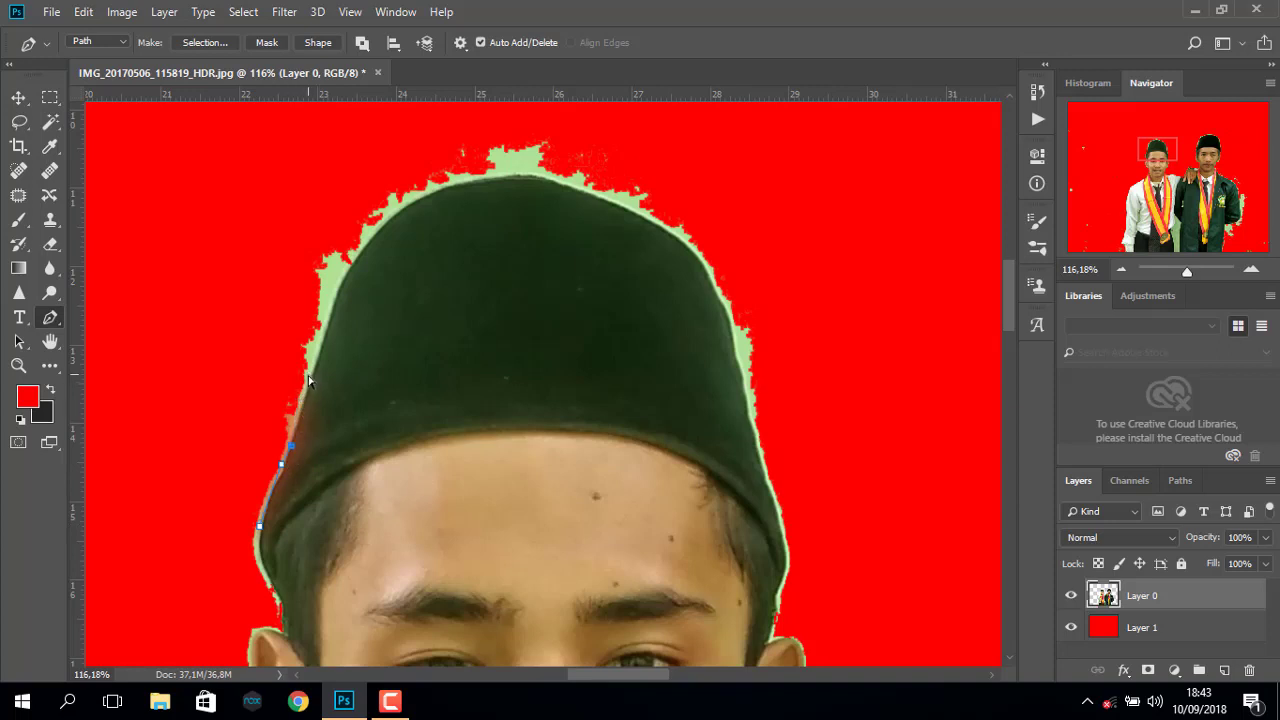
pyautogui.click(303, 404)
pyautogui.click(309, 378)
pyautogui.click(321, 341)
pyautogui.click(327, 318)
pyautogui.click(337, 290)
pyautogui.click(349, 263)
pyautogui.click(365, 243)
pyautogui.click(374, 235)
pyautogui.click(394, 213)
pyautogui.click(413, 196)
pyautogui.click(437, 186)
pyautogui.click(443, 184)
pyautogui.click(465, 177)
pyautogui.click(472, 177)
pyautogui.click(482, 176)
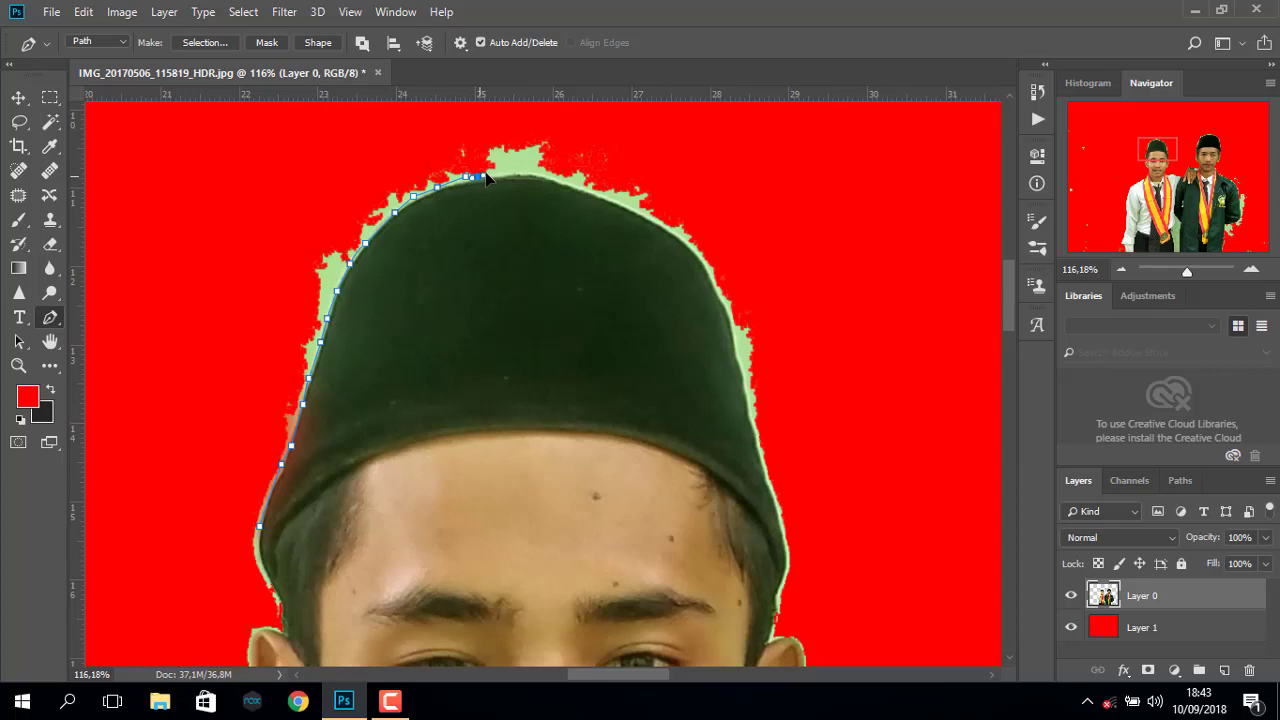
pyautogui.hotkey('ctrl', 'z')
# - Continue the Pen path over the crown of the white-shirted man's cap with closely spaced anchor points
pyautogui.click(415, 197)
pyautogui.click(438, 189)
pyautogui.click(461, 185)
pyautogui.click(480, 179)
pyautogui.click(495, 176)
pyautogui.click(520, 176)
pyautogui.click(533, 178)
pyautogui.click(551, 181)
pyautogui.click(559, 183)
pyautogui.click(566, 186)
pyautogui.click(573, 190)
pyautogui.click(591, 197)
pyautogui.click(606, 201)
# - Trace the right edge of the white-shirted man's cap with the Pen path, from the crown down to its lower rim
pyautogui.click(632, 210)
pyautogui.click(638, 213)
pyautogui.click(645, 216)
pyautogui.click(653, 221)
pyautogui.click(666, 231)
pyautogui.click(675, 237)
pyautogui.click(684, 245)
pyautogui.click(692, 253)
pyautogui.click(698, 261)
pyautogui.click(705, 270)
pyautogui.click(713, 288)
pyautogui.click(720, 302)
pyautogui.click(725, 312)
pyautogui.click(732, 330)
pyautogui.click(739, 349)
pyautogui.click(744, 385)
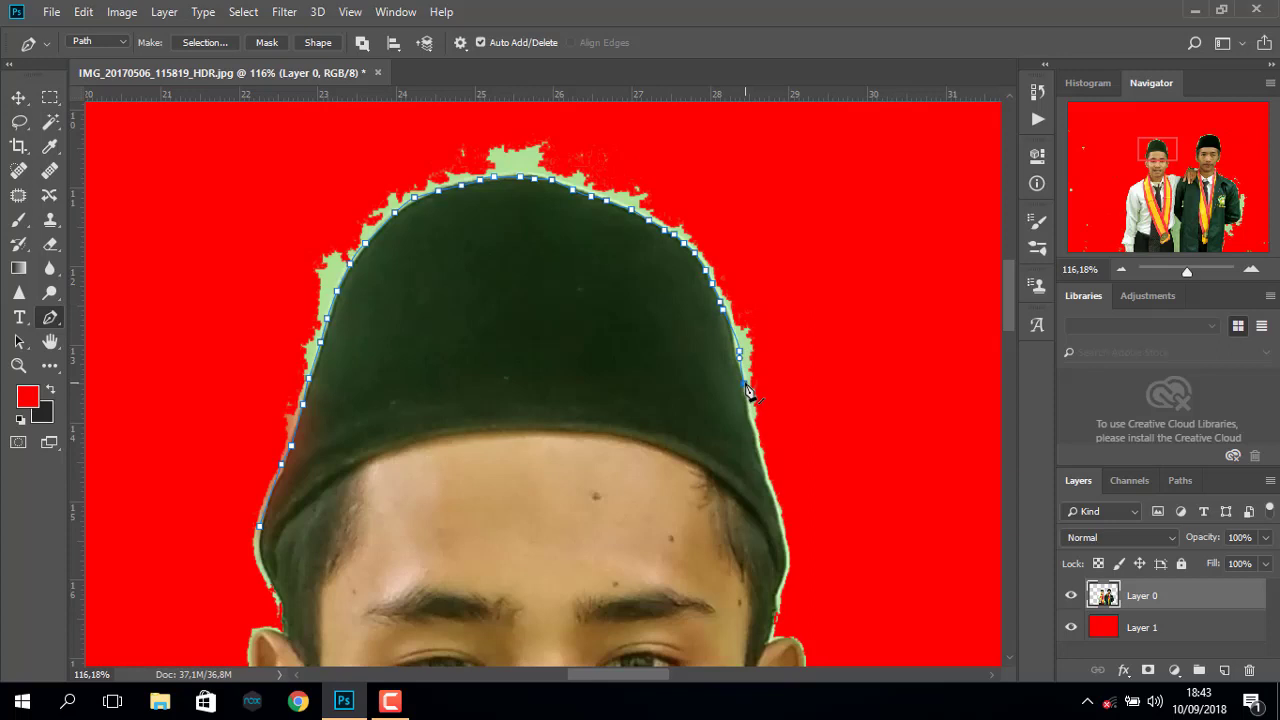
pyautogui.click(734, 346)
pyautogui.click(739, 376)
pyautogui.click(752, 436)
pyautogui.click(757, 451)
pyautogui.click(762, 465)
pyautogui.click(779, 517)
pyautogui.click(783, 531)
pyautogui.click(785, 537)
pyautogui.click(788, 548)
pyautogui.click(789, 556)
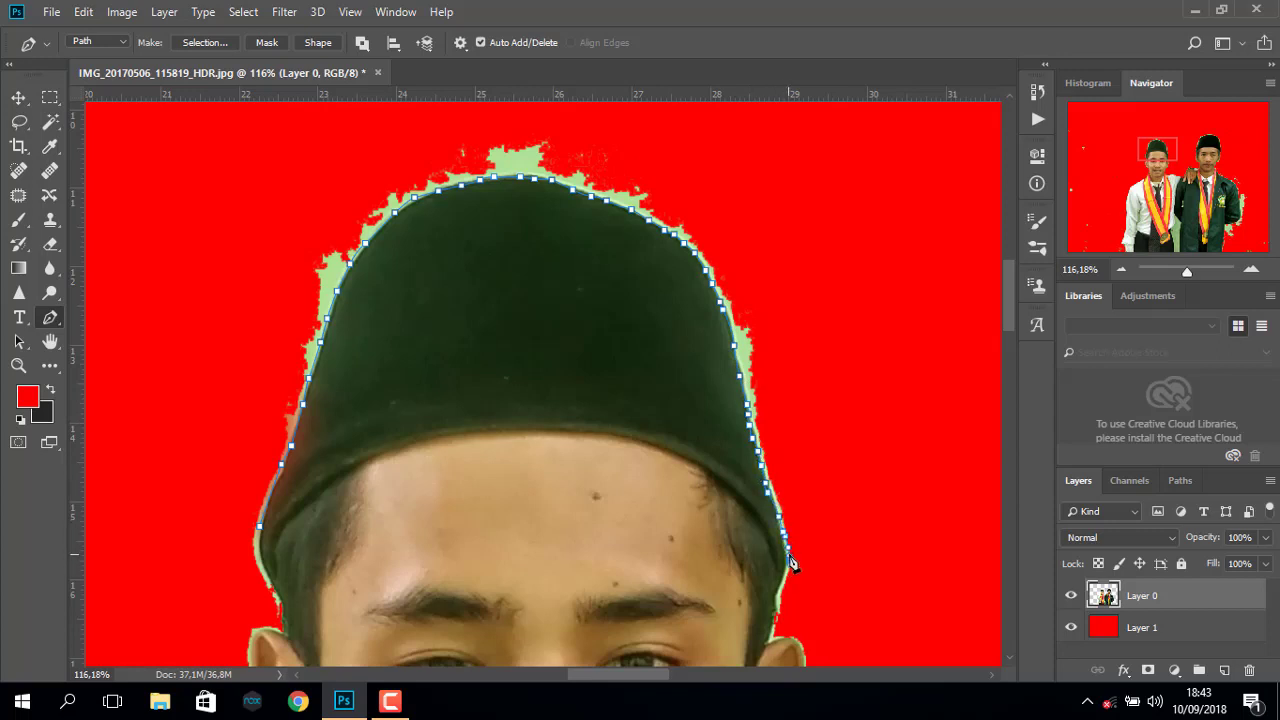
# - Extend the path down to the ear and close it with a wide loop through the red area around the cap
pyautogui.click(785, 561)
pyautogui.click(902, 499)
pyautogui.click(796, 134)
pyautogui.click(340, 134)
pyautogui.click(172, 499)
pyautogui.click(259, 527)
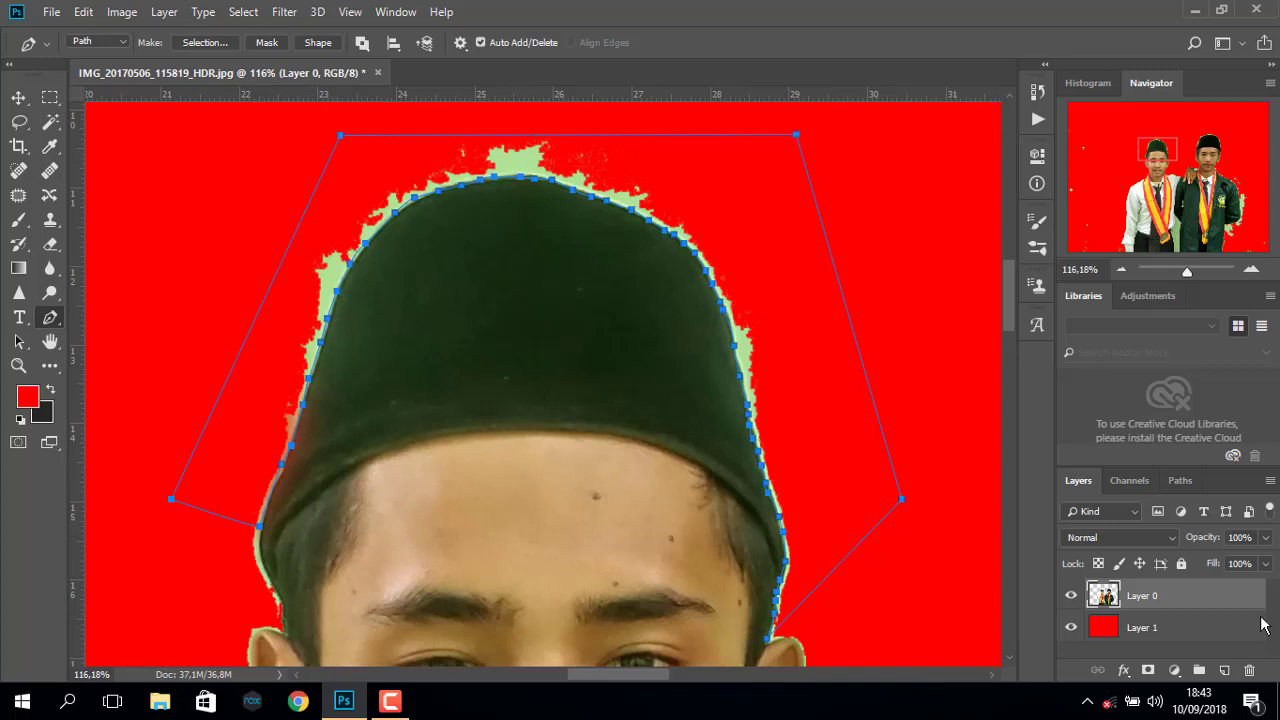
# - Load the work path as a selection, fill it with the red foreground colour, and clear the selection
pyautogui.click(1175, 484)
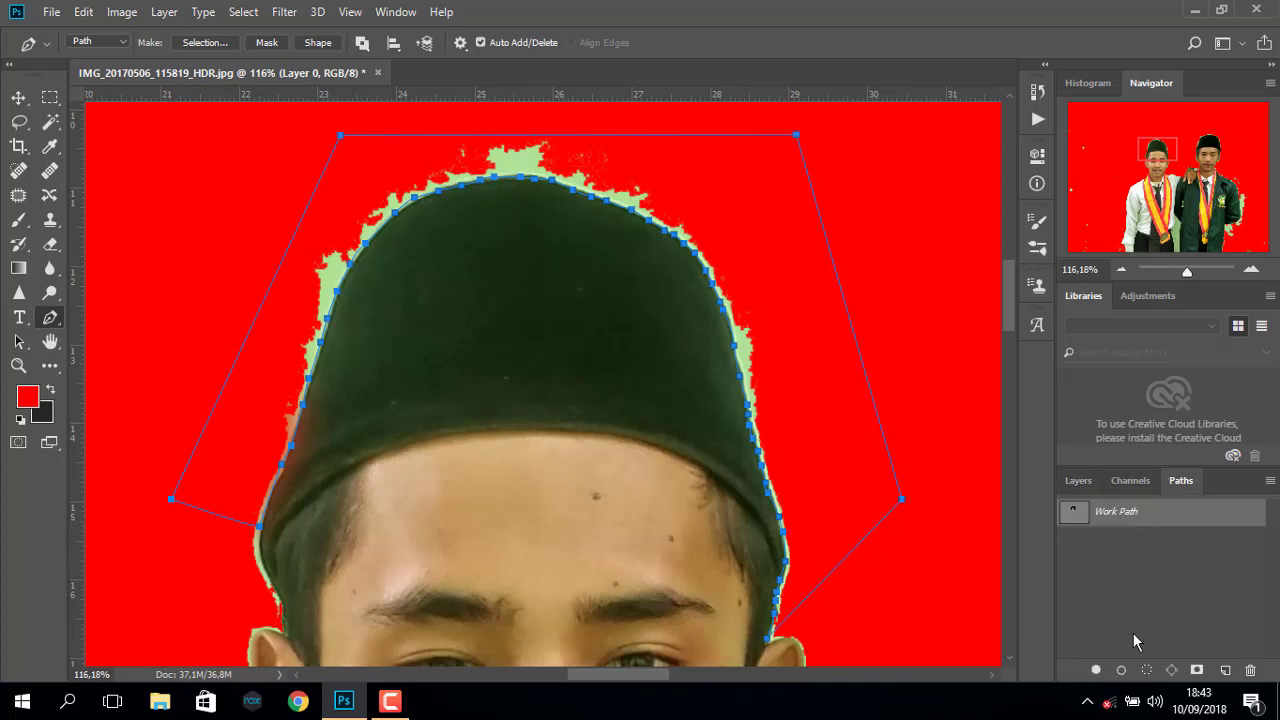
pyautogui.click(1143, 670)
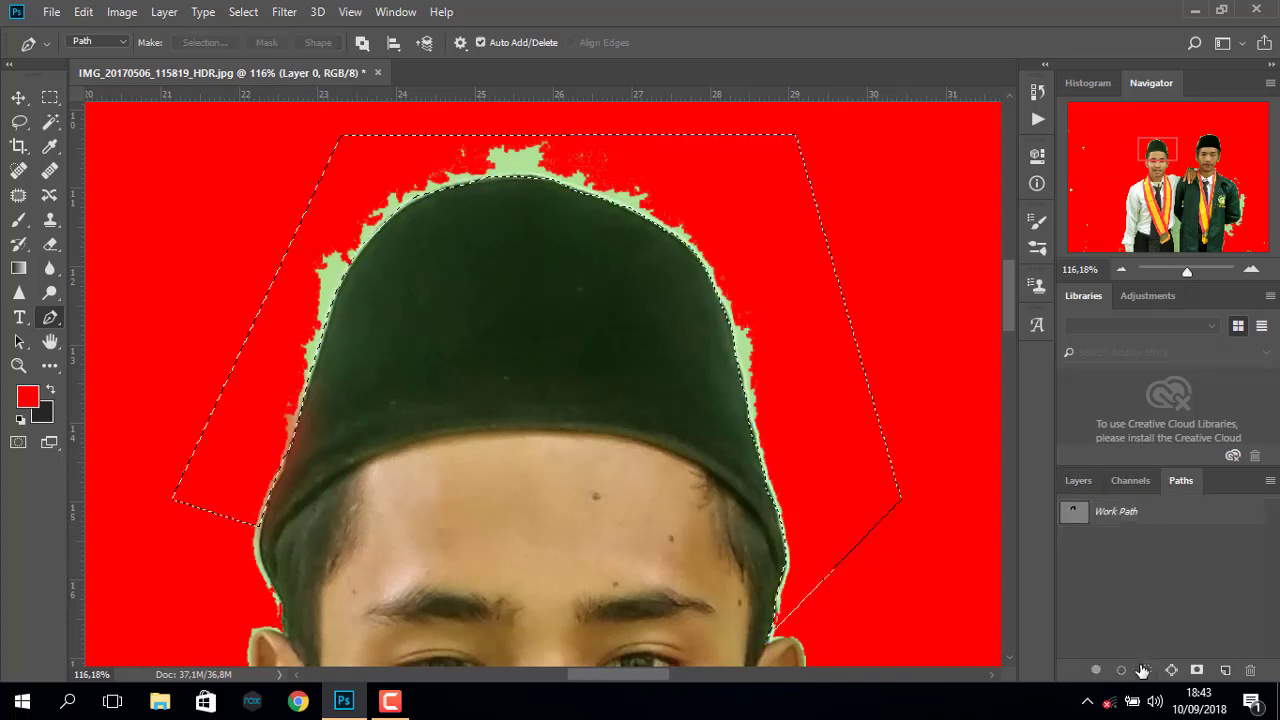
pyautogui.hotkey('alt', 'BackSpace')
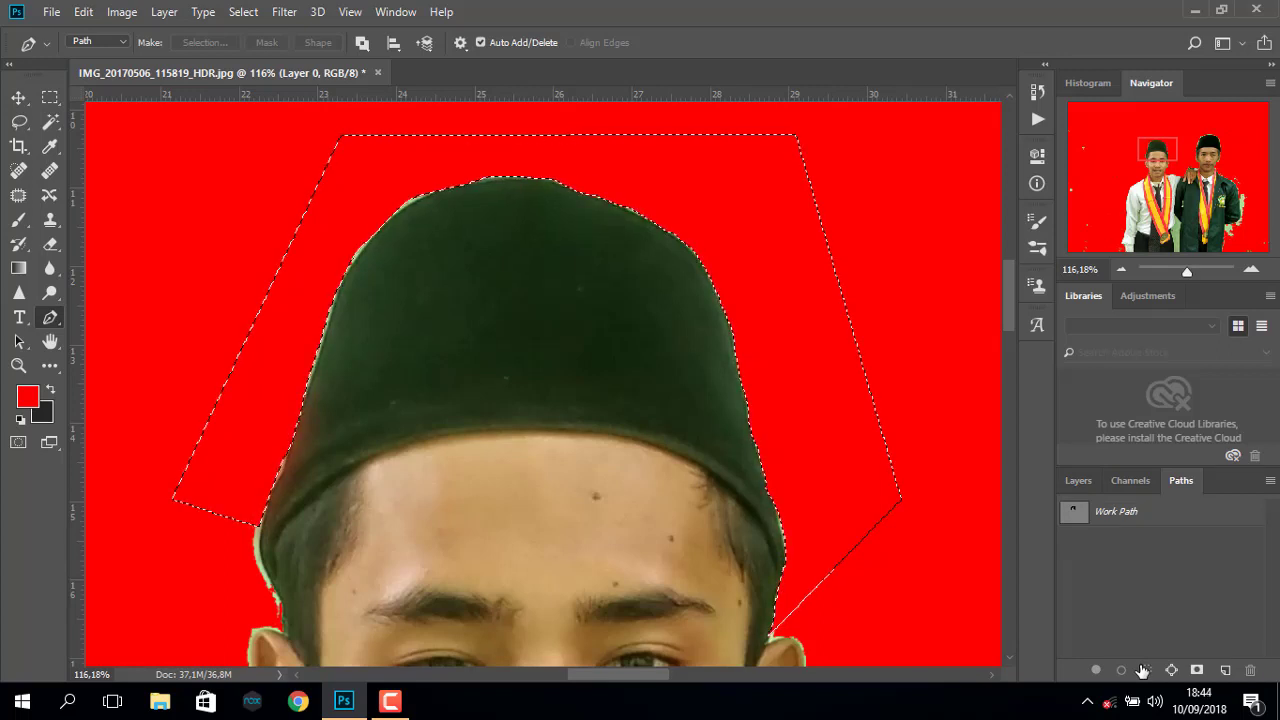
pyautogui.hotkey('ctrl', 'd')
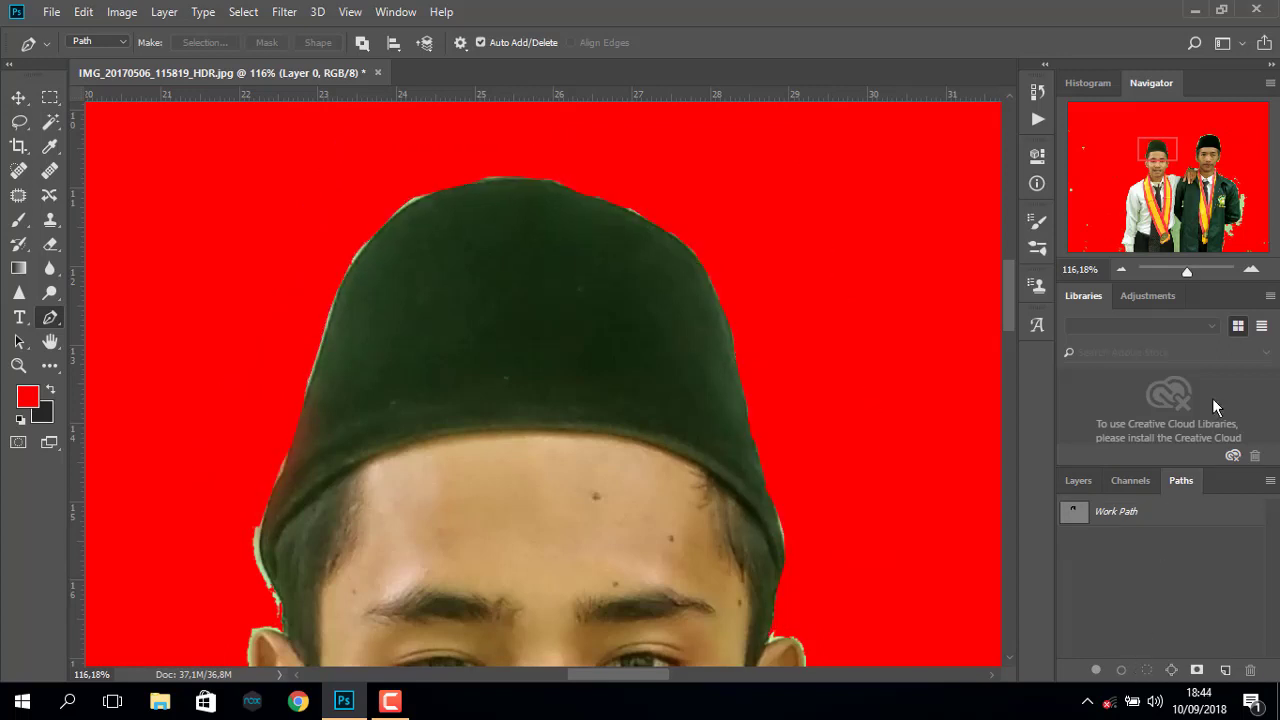
# - Erase the leftover green specks across the background and the green patches beside the green jacket's shoulder and sleeve
pyautogui.moveTo(1187, 271); pyautogui.dragTo(1173, 269)
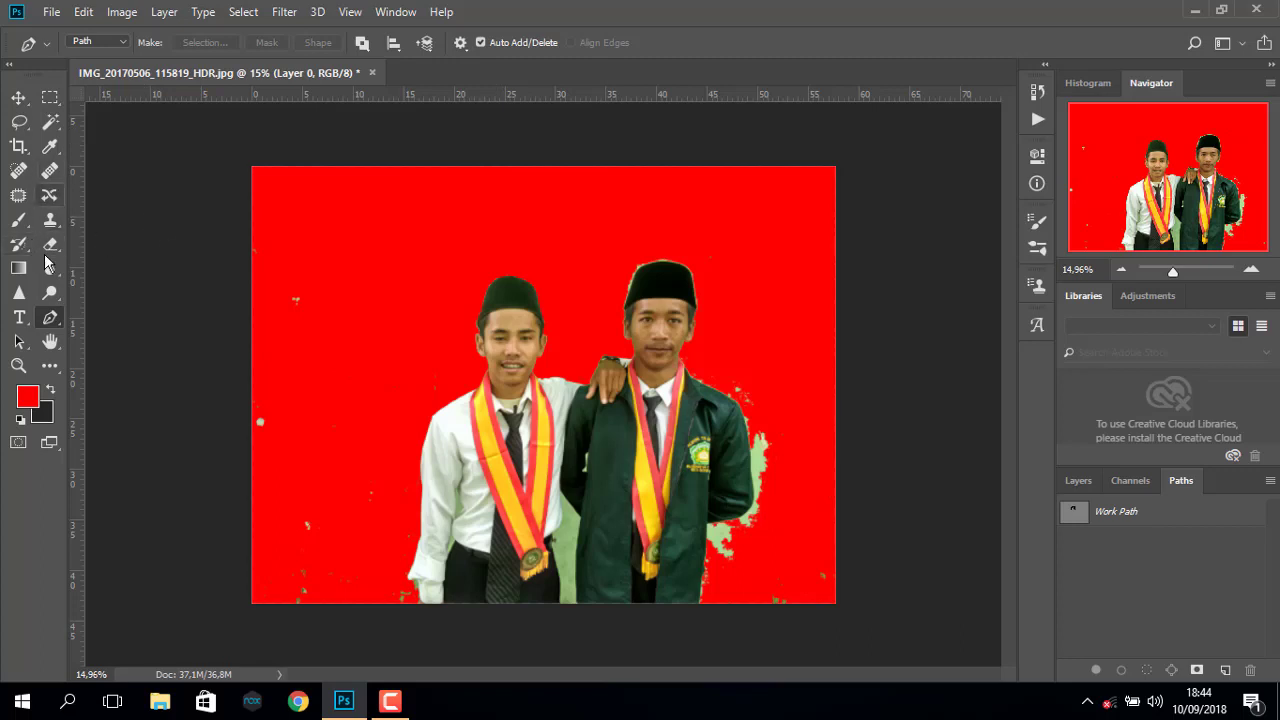
pyautogui.click(50, 171)
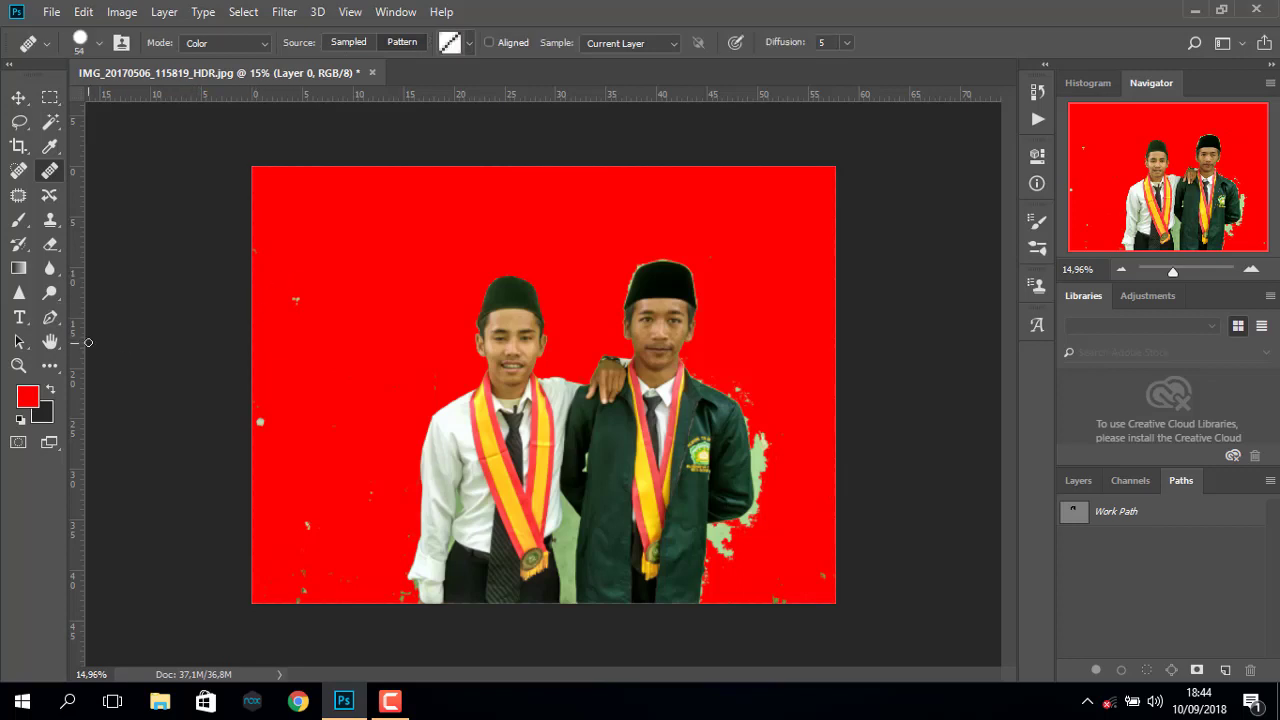
pyautogui.click(50, 244)
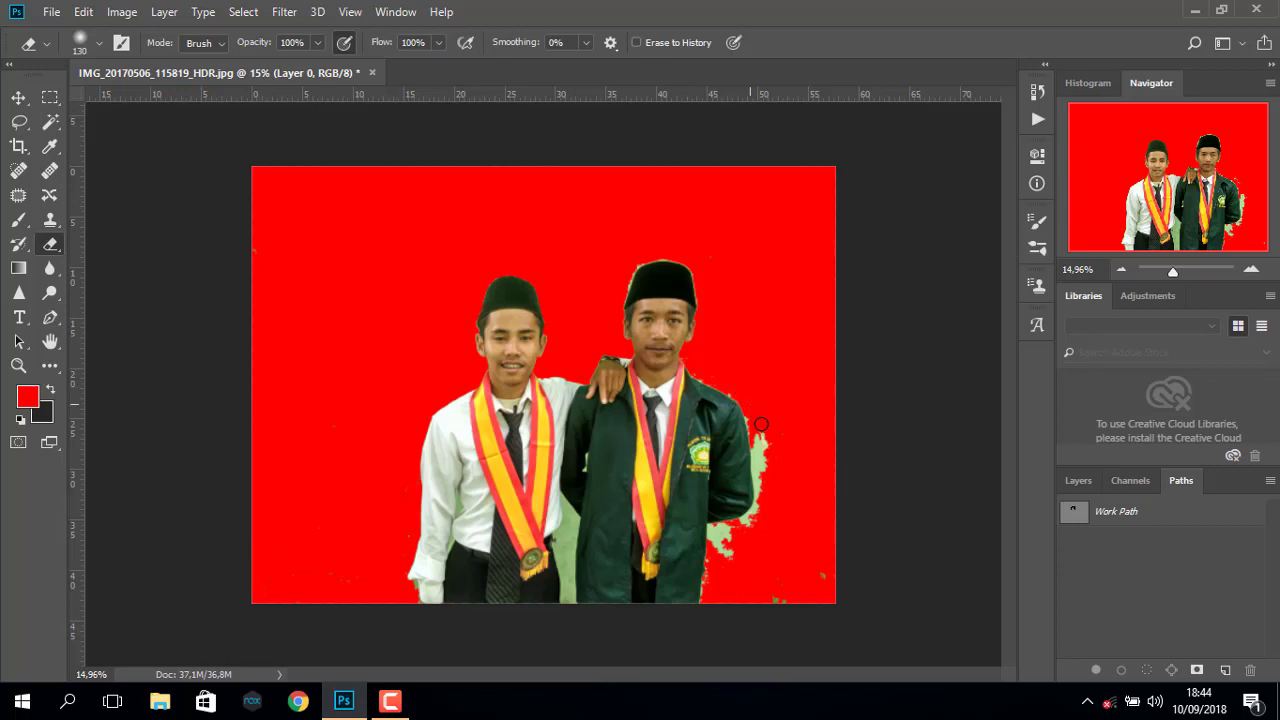
pyautogui.moveTo(757, 412); pyautogui.dragTo(766, 479)
pyautogui.moveTo(1173, 275); pyautogui.dragTo(1178, 275)
pyautogui.moveTo(1155, 205); pyautogui.dragTo(1181, 240)
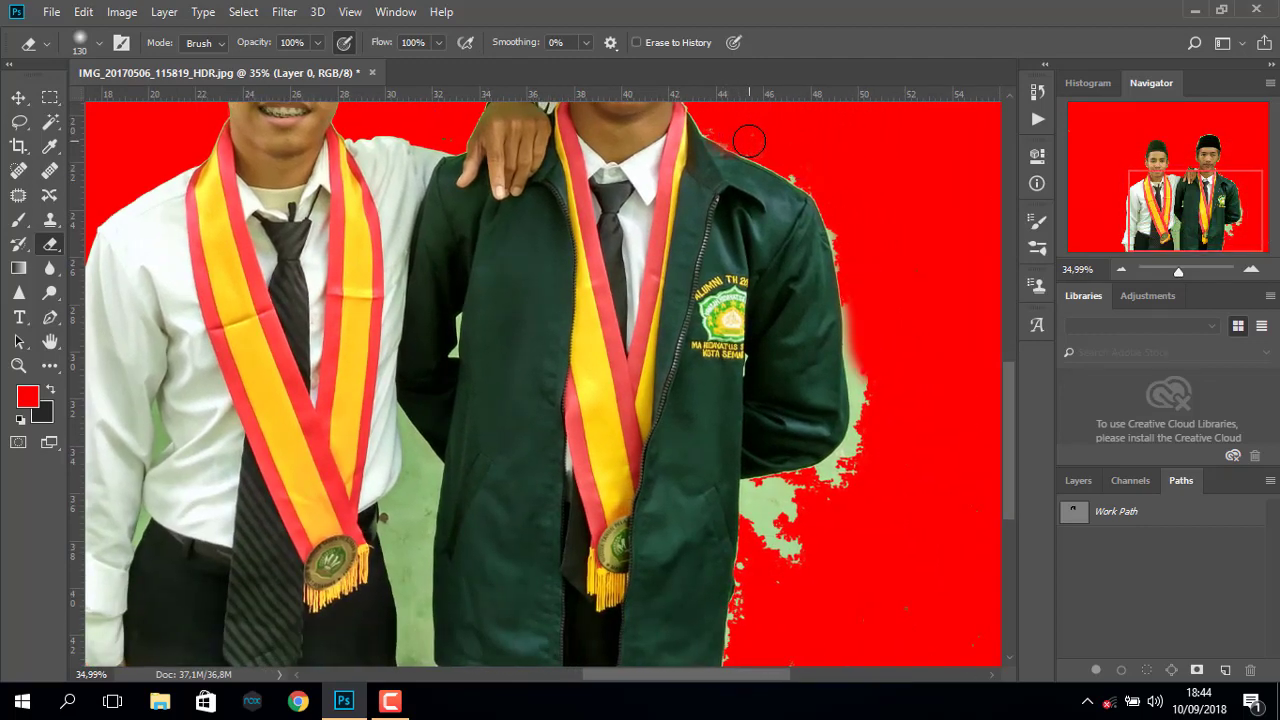
pyautogui.moveTo(795, 169)
pyautogui.mouseDown()
pyautogui.moveTo(854, 276)
pyautogui.moveTo(866, 433)
pyautogui.moveTo(826, 477)
pyautogui.moveTo(849, 488)
pyautogui.moveTo(788, 493)
pyautogui.mouseUp()
# - Undo the recent eraser strokes beside the green jacket and redo them
pyautogui.hotkey('ctrl', 'alt', 'z')
pyautogui.hotkey('ctrl', 'alt', 'z')
pyautogui.hotkey('ctrl', 'alt', 'z')
pyautogui.hotkey('ctrl', 'alt', 'z')
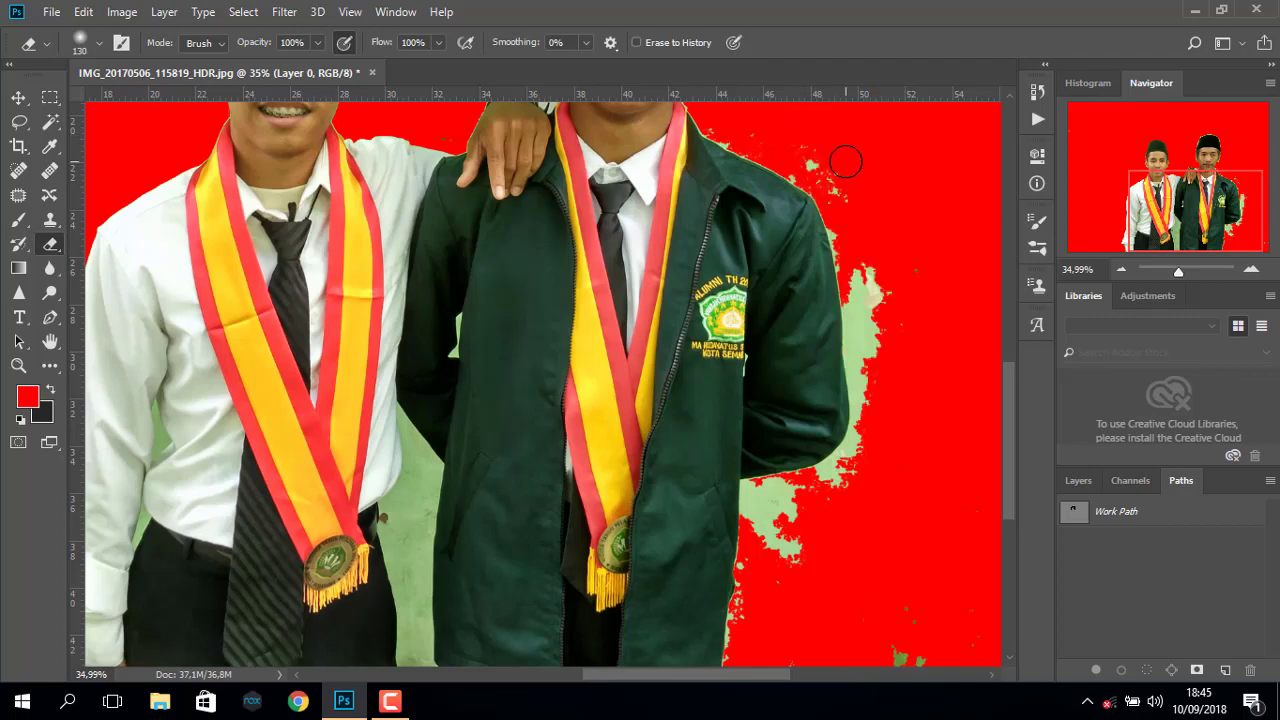
pyautogui.hotkey('ctrl', 'shift', 'z')
pyautogui.hotkey('ctrl', 'shift', 'z')
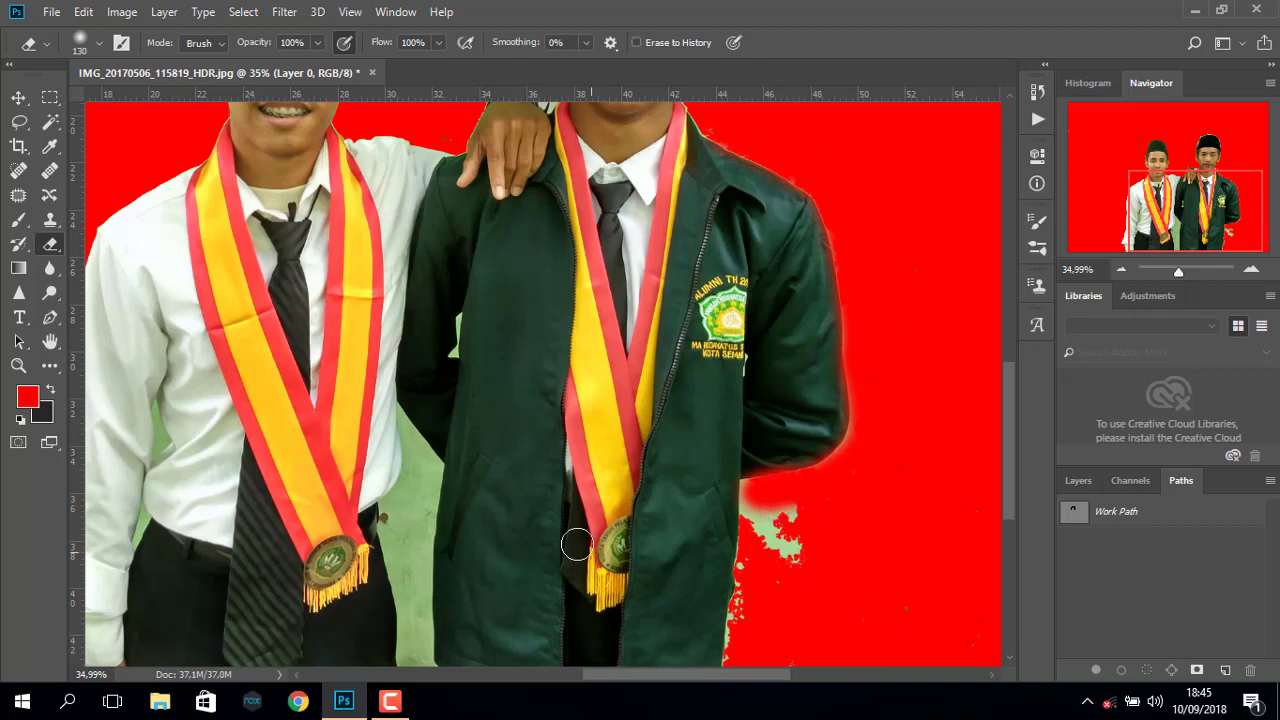
# - Swap the foreground and background colours, and erase the remaining green below the jacketed man's elbow and around his cap
pyautogui.click(52, 391)
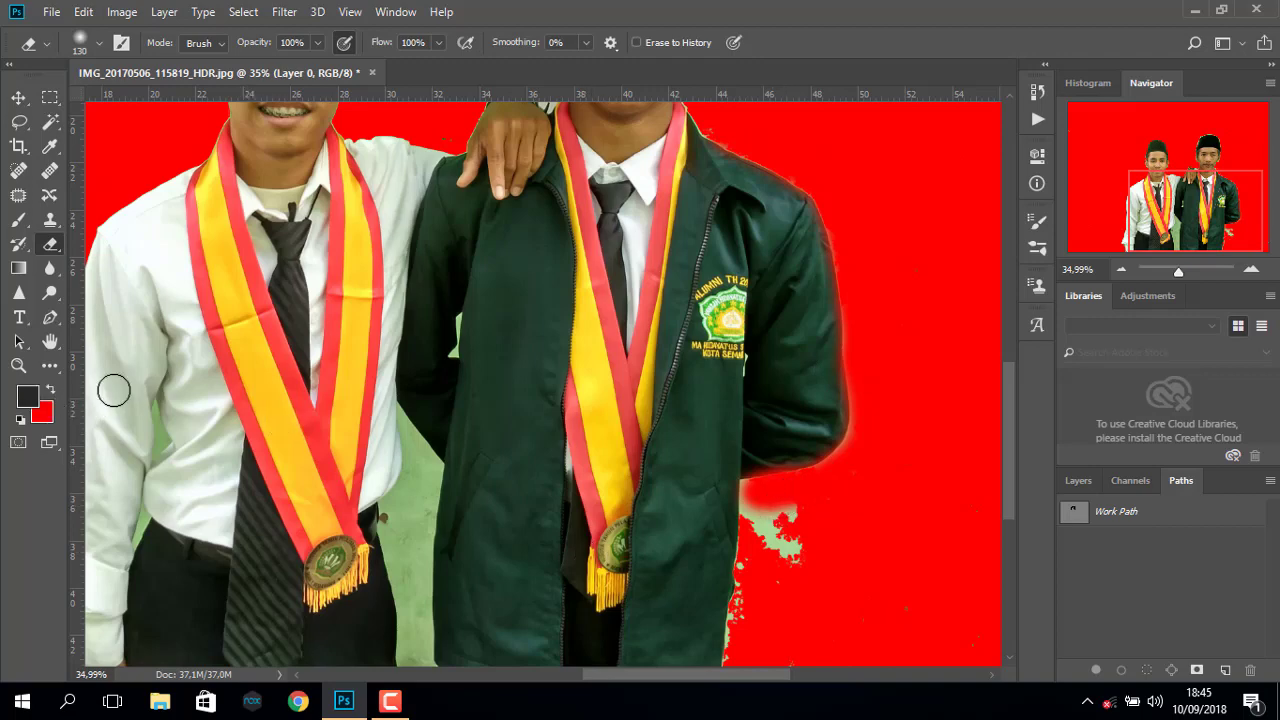
pyautogui.moveTo(757, 521)
pyautogui.mouseDown()
pyautogui.moveTo(774, 524)
pyautogui.moveTo(760, 486)
pyautogui.moveTo(771, 484)
pyautogui.moveTo(808, 577)
pyautogui.moveTo(757, 497)
pyautogui.moveTo(736, 670)
pyautogui.moveTo(740, 646)
pyautogui.moveTo(808, 614)
pyautogui.mouseUp()
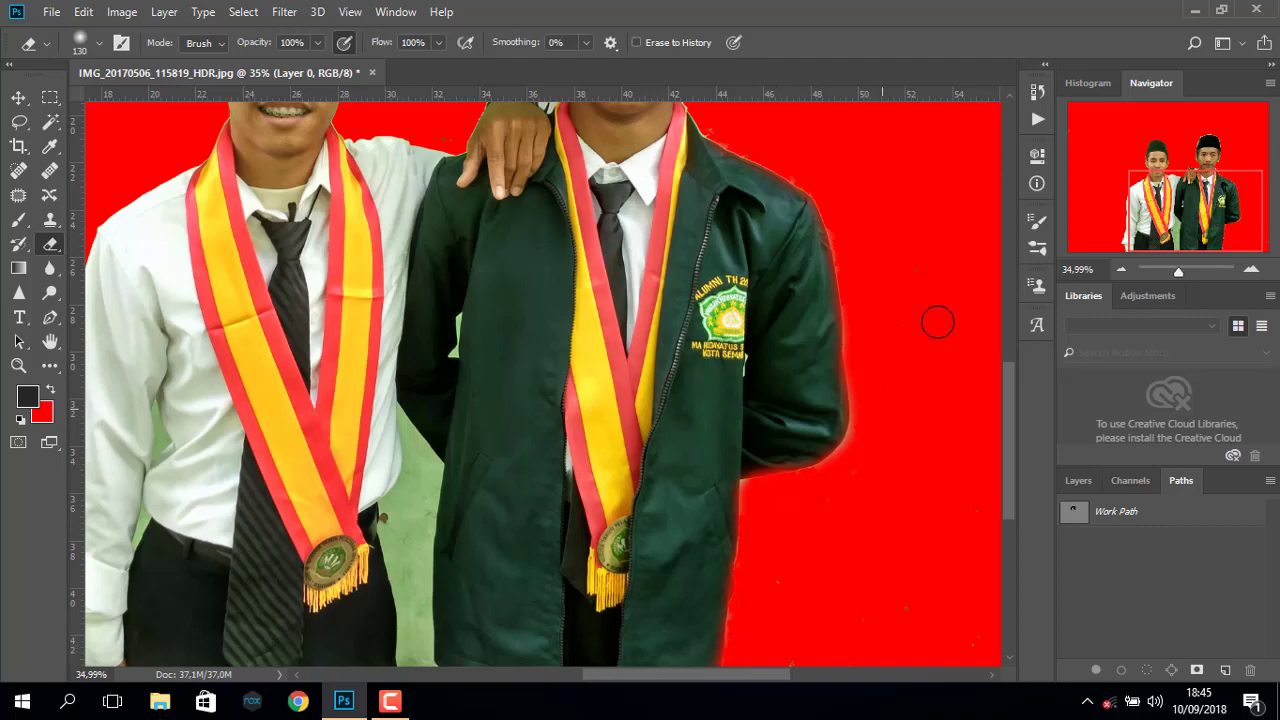
pyautogui.moveTo(1188, 182); pyautogui.dragTo(1186, 134)
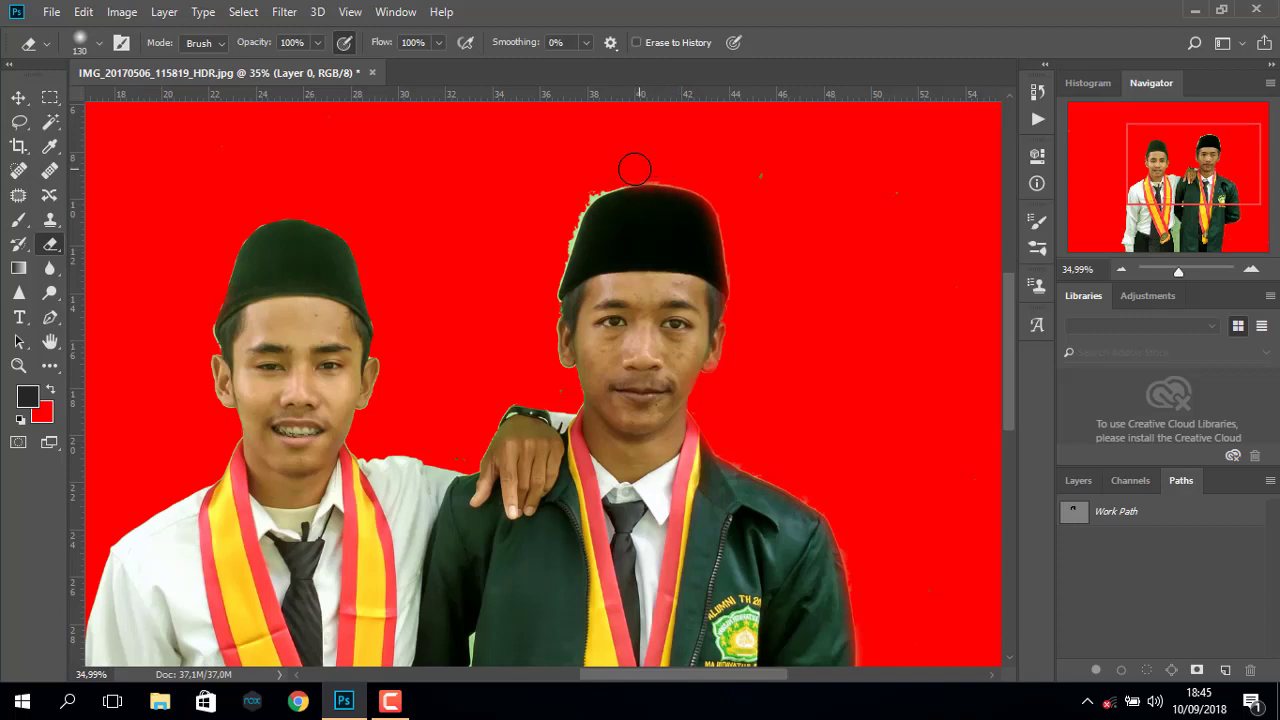
pyautogui.moveTo(588, 189)
pyautogui.mouseDown()
pyautogui.moveTo(535, 326)
pyautogui.moveTo(547, 306)
pyautogui.moveTo(539, 338)
pyautogui.moveTo(570, 375)
pyautogui.moveTo(565, 406)
pyautogui.moveTo(551, 400)
pyautogui.moveTo(563, 413)
pyautogui.moveTo(554, 394)
pyautogui.mouseUp()
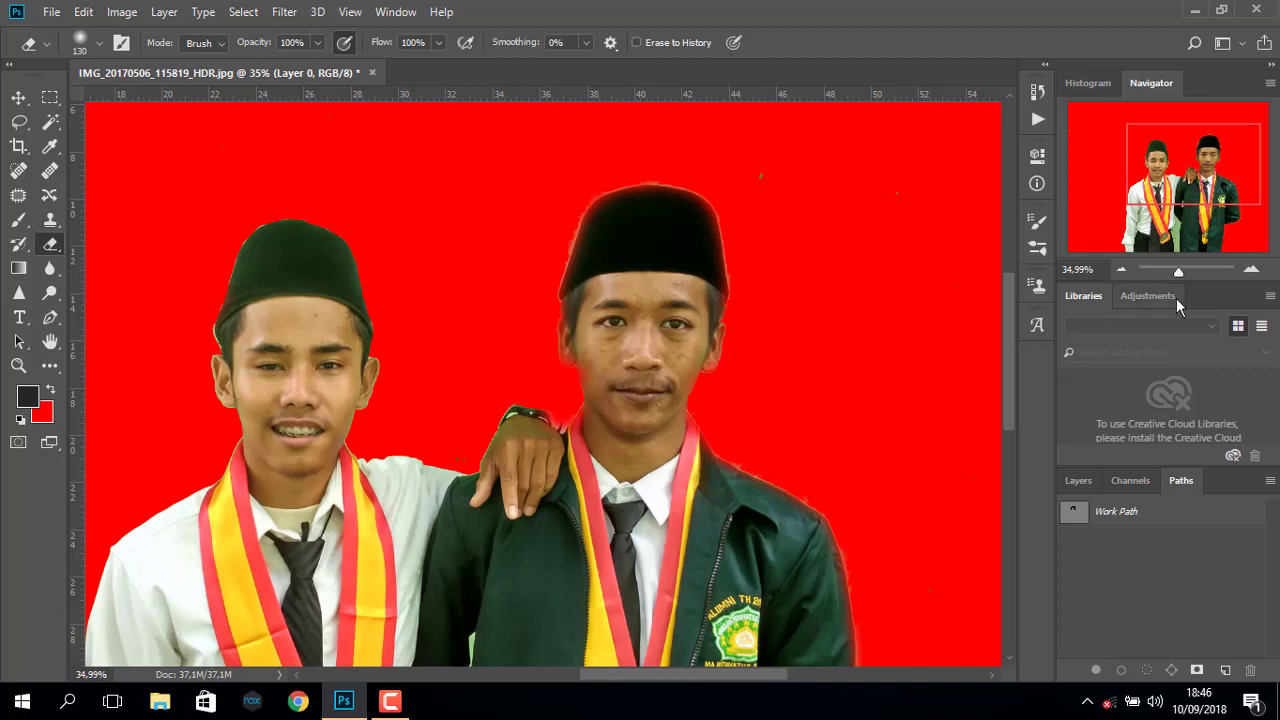
# - Select the green wall between the two men with the Magic Wand, fill it with the red background colour, and deselect
pyautogui.moveTo(1178, 272); pyautogui.dragTo(1175, 273)
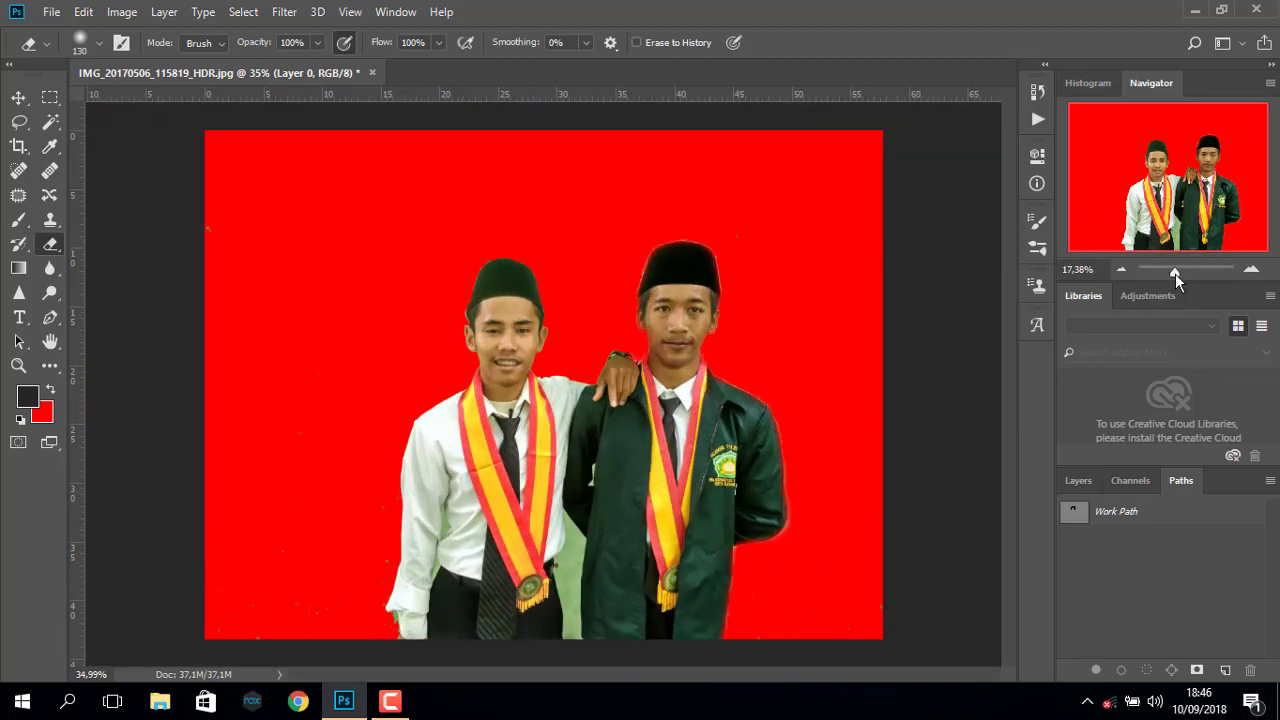
pyautogui.moveTo(1175, 272); pyautogui.dragTo(1180, 272)
pyautogui.moveTo(1164, 200); pyautogui.dragTo(1185, 235)
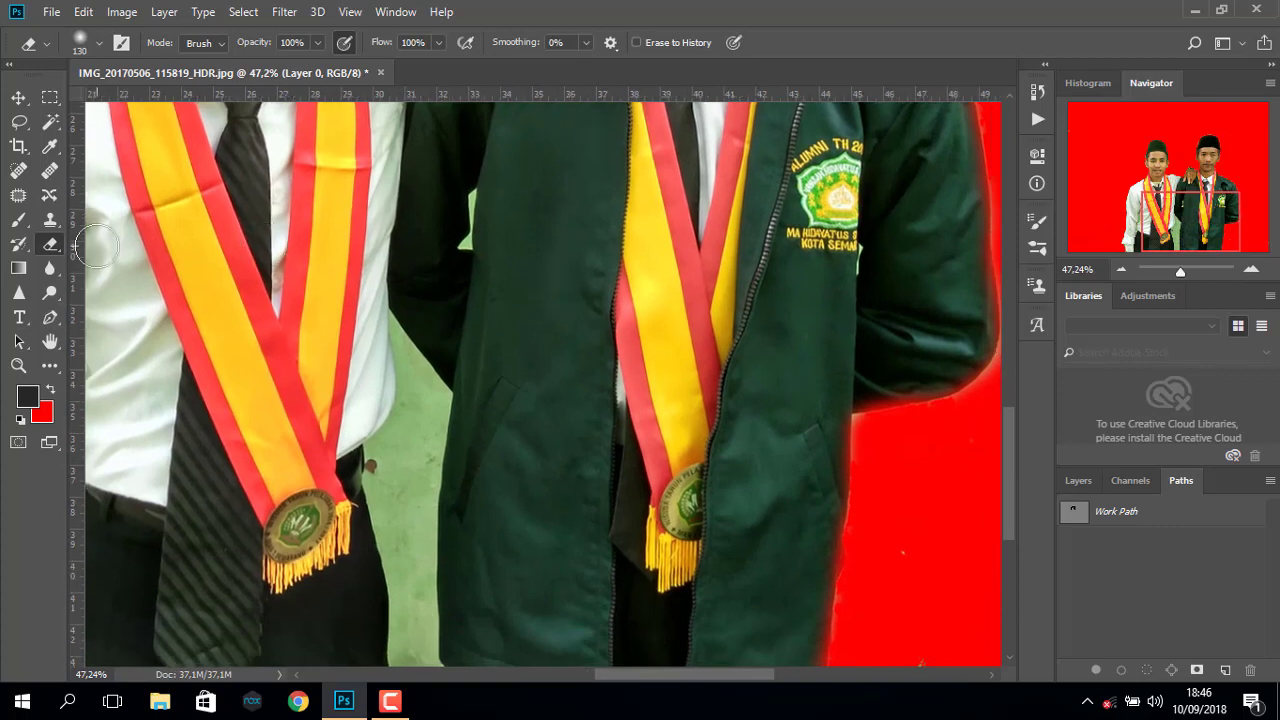
pyautogui.click(49, 126)
pyautogui.click(418, 494)
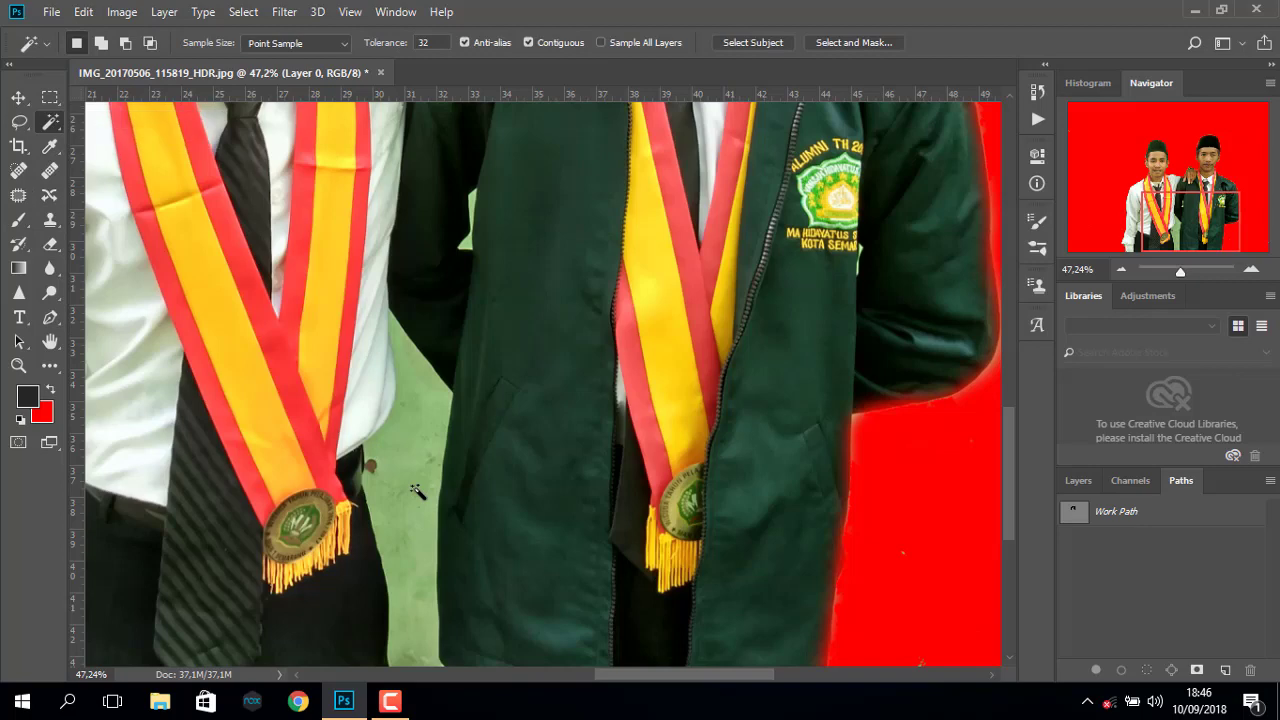
pyautogui.hotkey('ctrl', 'BackSpace')
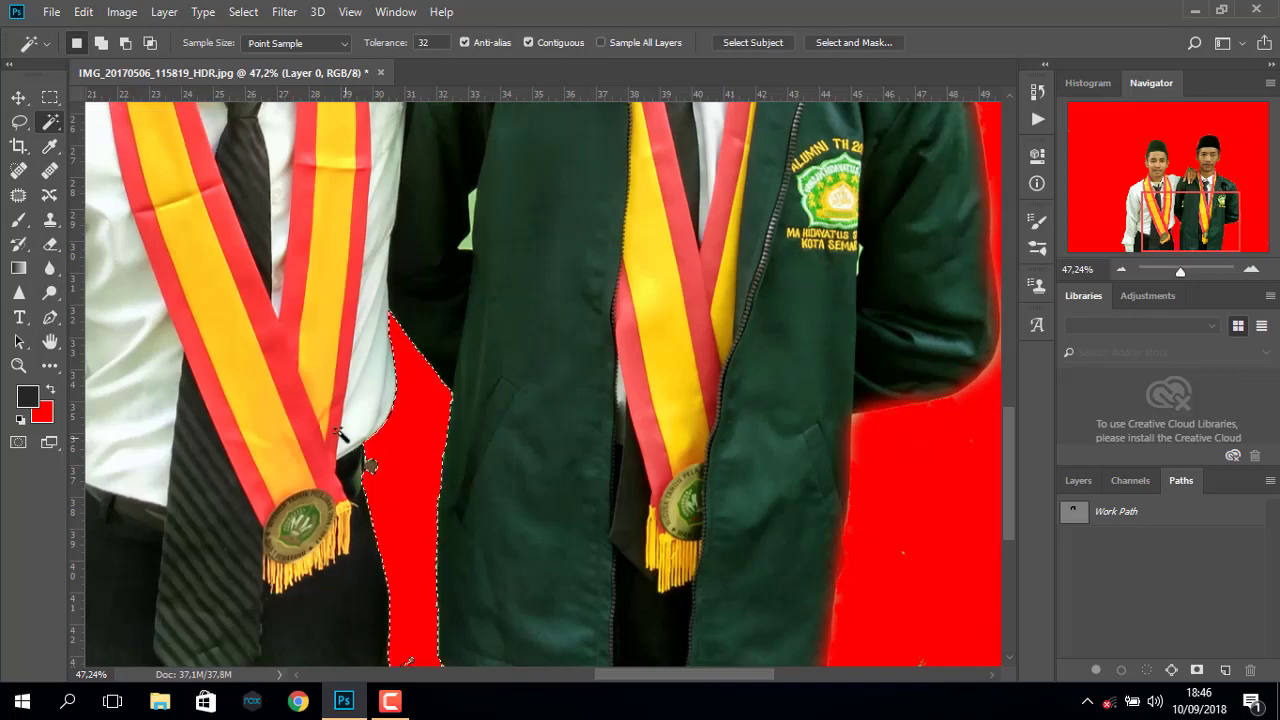
pyautogui.hotkey('ctrl', 'd')
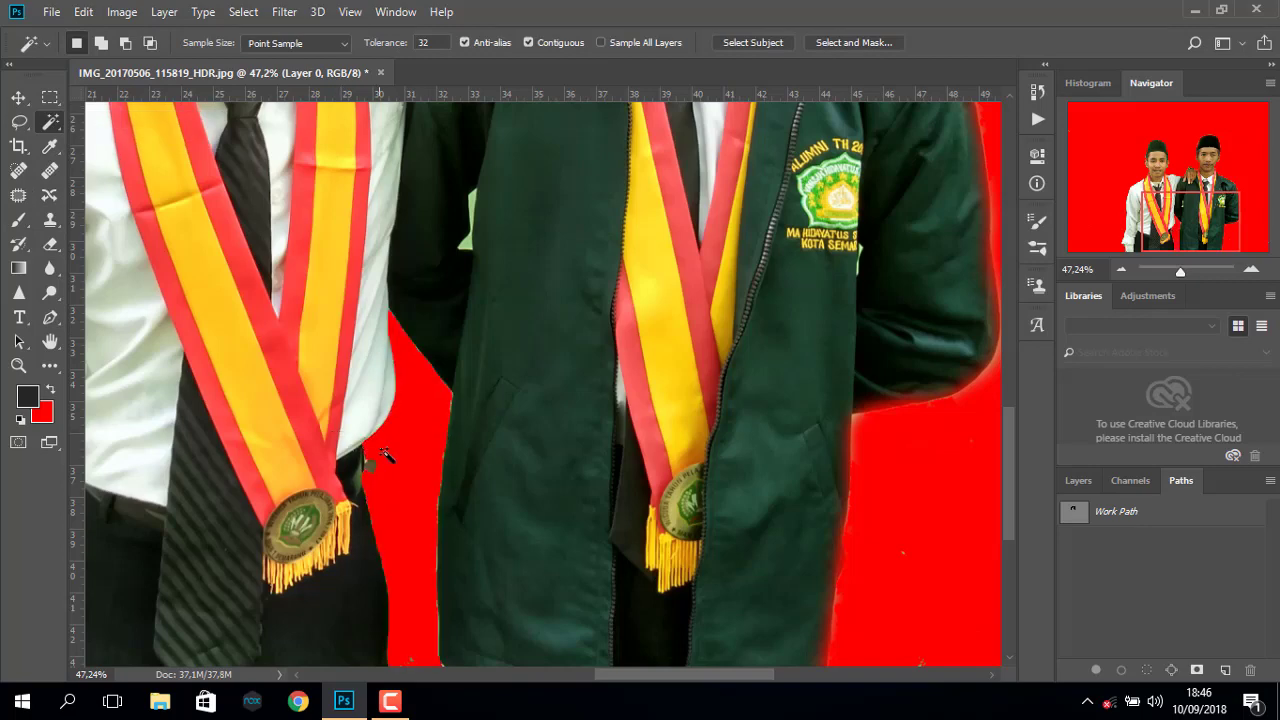
# - Erase the dark spot beside the white-shirted man's trousers and the green fringe along the jacket's adjacent edge
pyautogui.click(50, 244)
pyautogui.moveTo(360, 490); pyautogui.dragTo(386, 468)
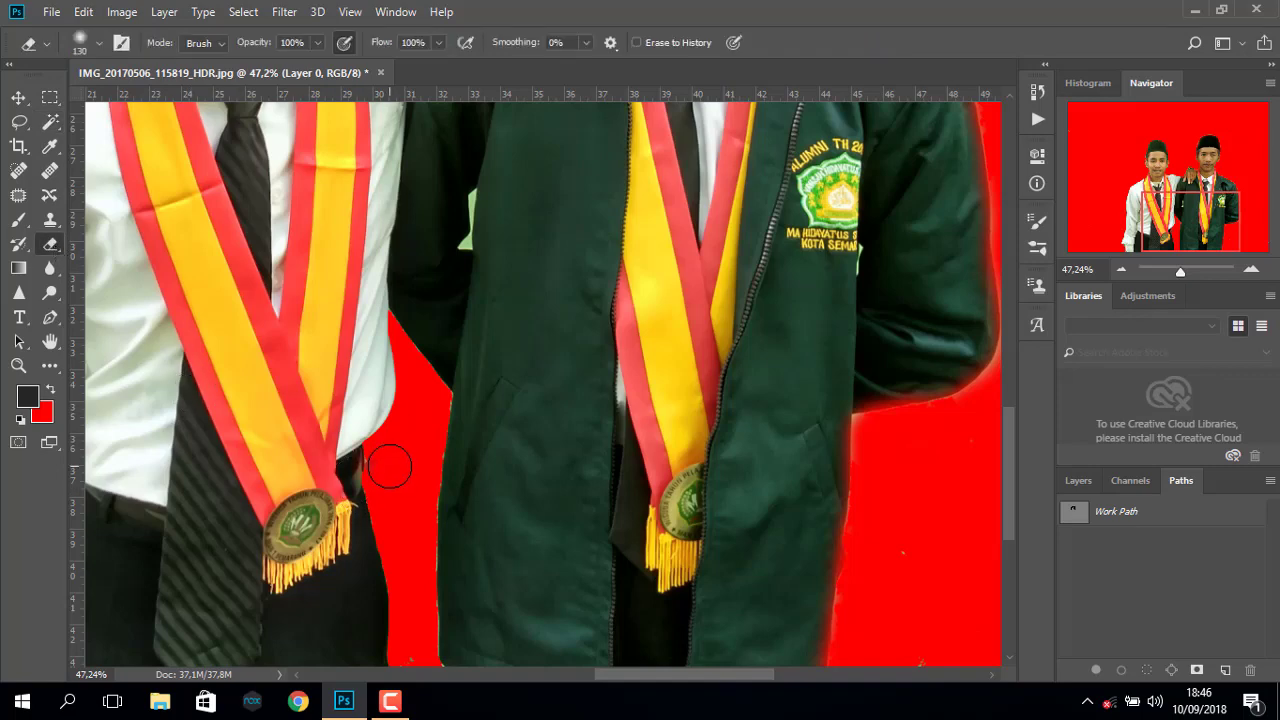
pyautogui.moveTo(431, 395); pyautogui.dragTo(421, 665)
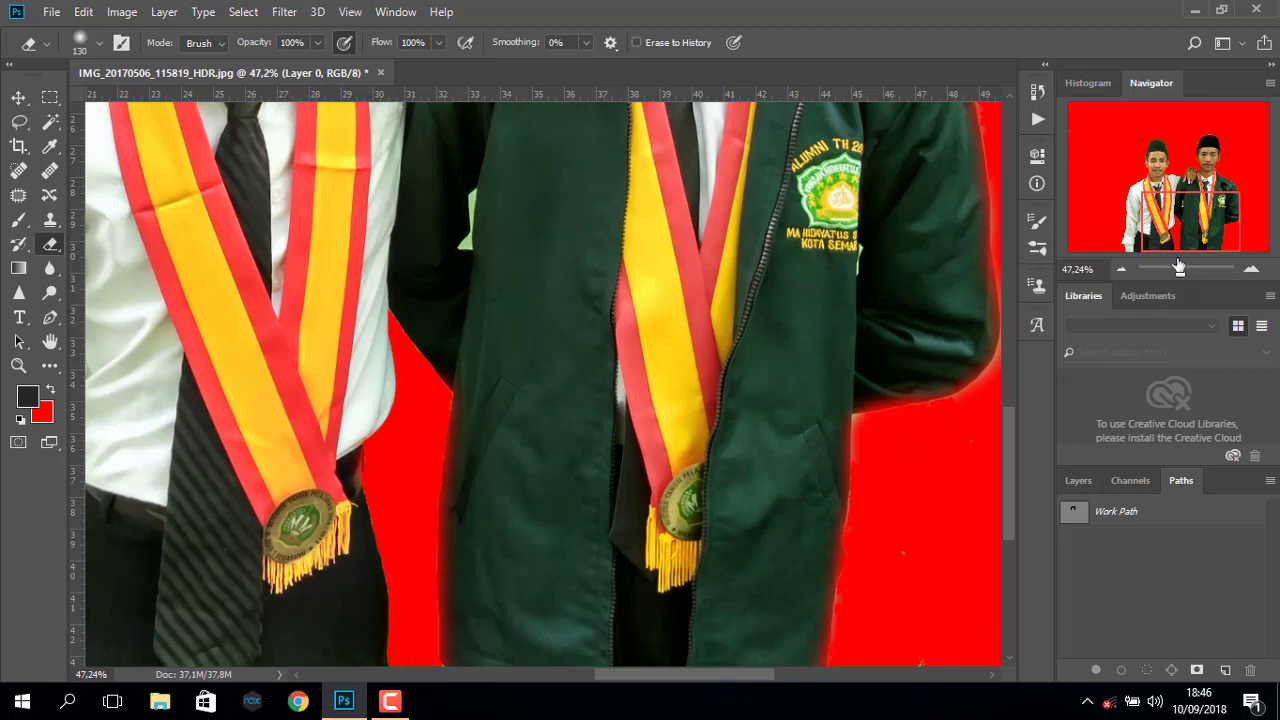
# - Select the green patch between the green jacket's sleeve and body with the Magic Wand and replace it with the red background colour
pyautogui.moveTo(1177, 274); pyautogui.dragTo(1182, 272)
pyautogui.moveTo(1155, 190); pyautogui.dragTo(1185, 210)
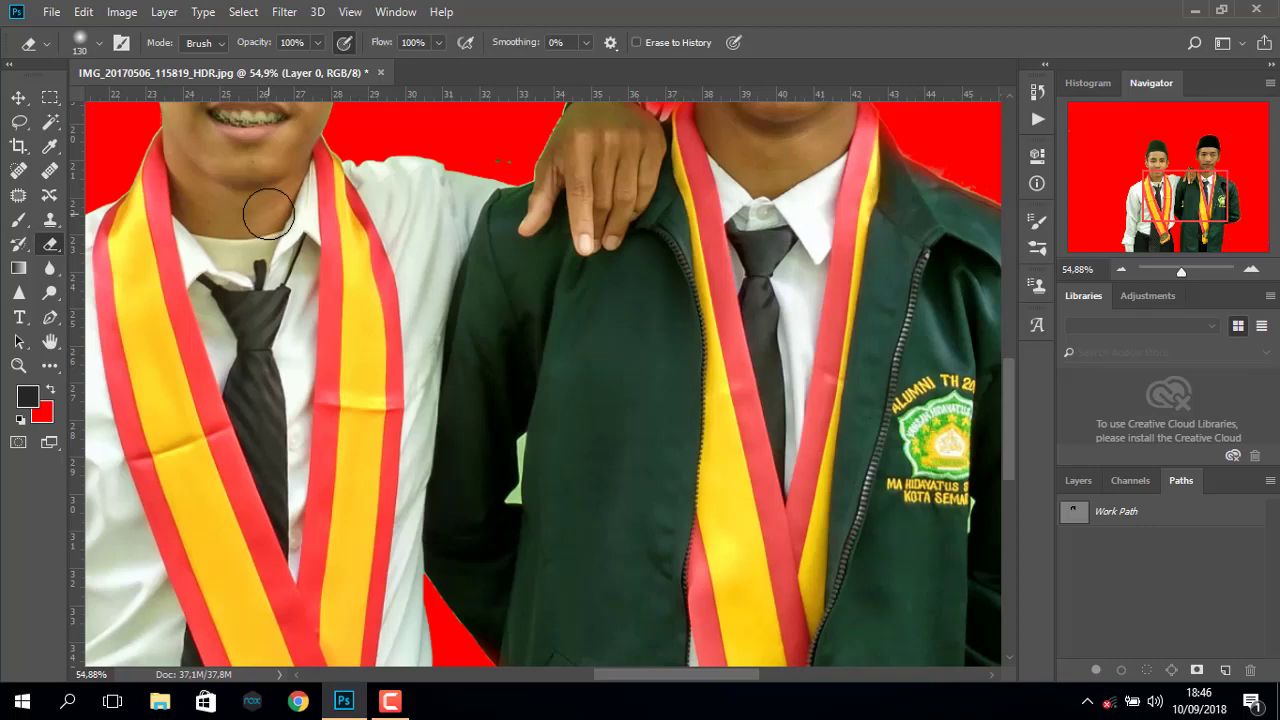
pyautogui.click(50, 146)
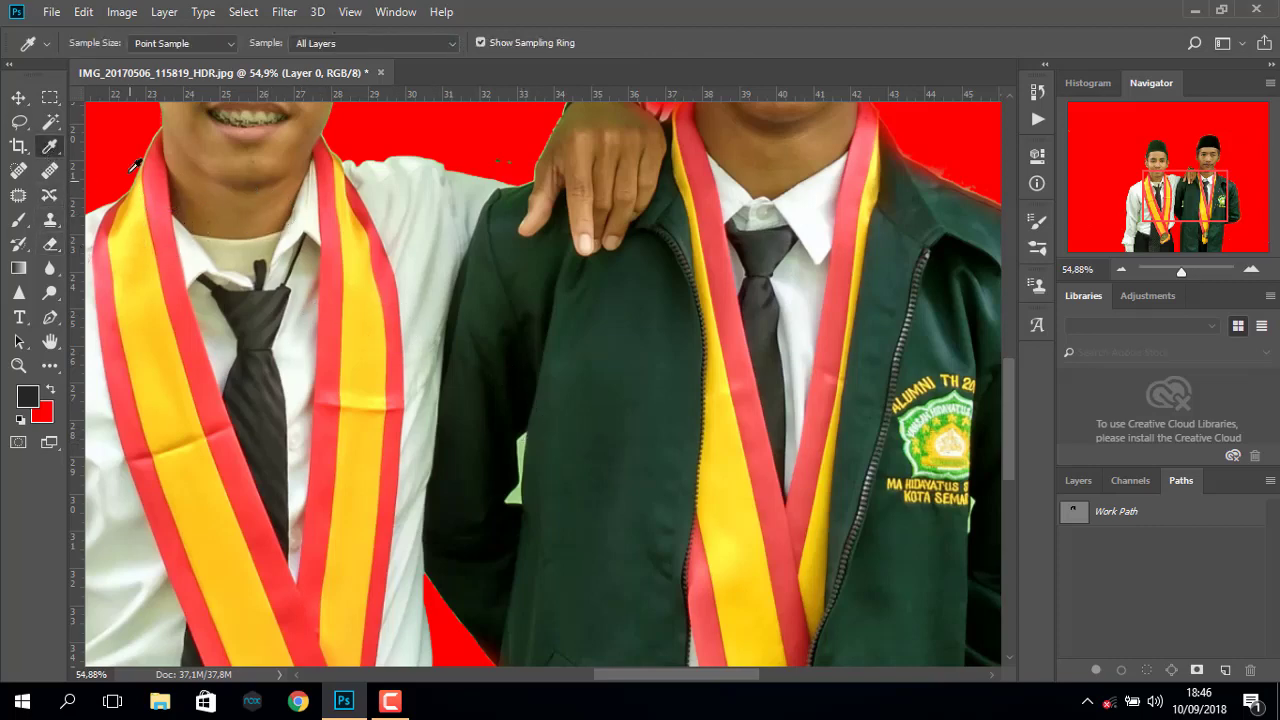
pyautogui.click(50, 121)
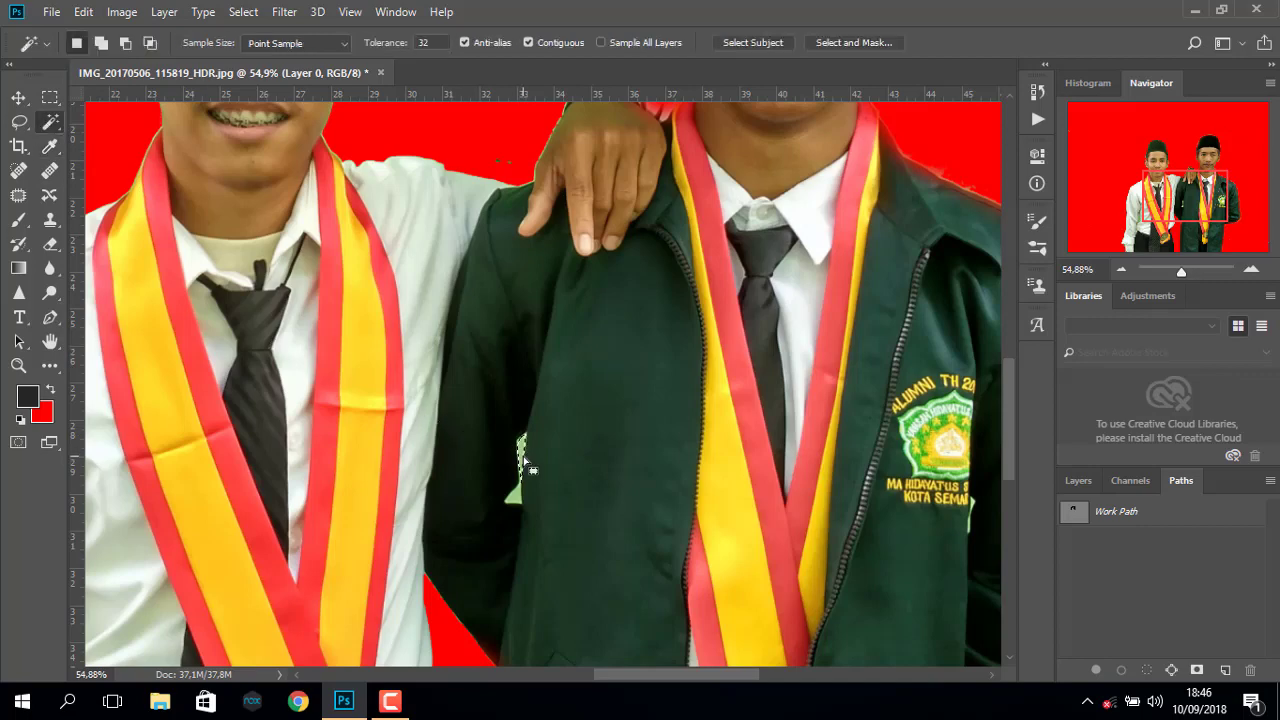
pyautogui.press('Delete')
# - Erase the scattered green specks from the red background in the image's lower-left area
pyautogui.moveTo(1185, 272)
pyautogui.mouseDown()
pyautogui.moveTo(1175, 276)
pyautogui.moveTo(1184, 270)
pyautogui.mouseUp()
pyautogui.moveTo(1160, 198); pyautogui.dragTo(1003, 350)
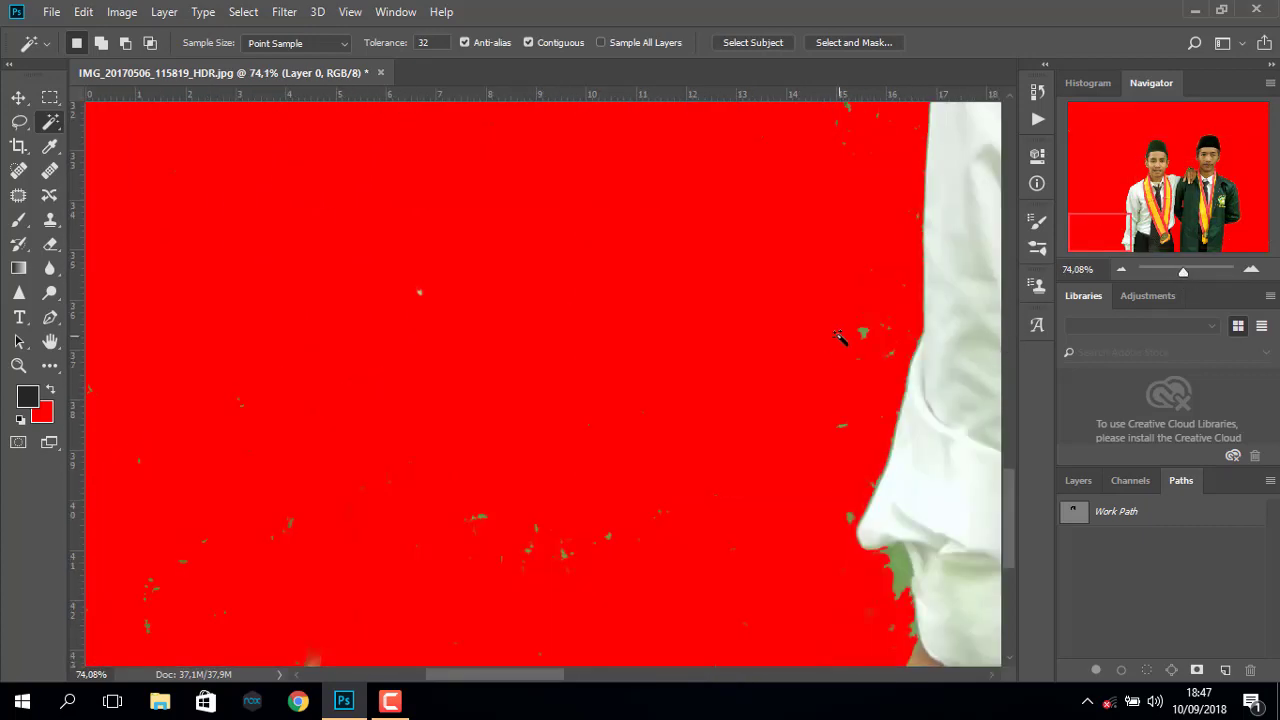
pyautogui.click(50, 244)
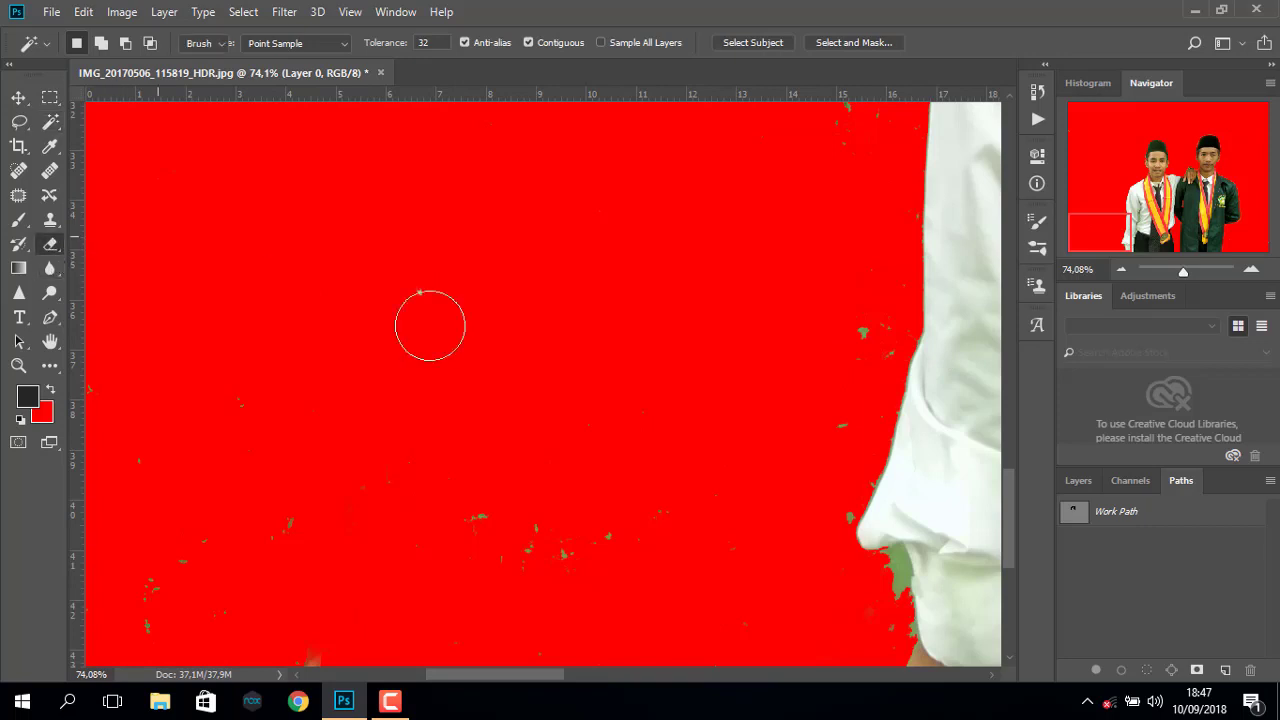
pyautogui.moveTo(464, 563)
pyautogui.mouseDown()
pyautogui.moveTo(438, 479)
pyautogui.moveTo(530, 577)
pyautogui.moveTo(585, 511)
pyautogui.moveTo(599, 530)
pyautogui.moveTo(529, 473)
pyautogui.moveTo(301, 492)
pyautogui.moveTo(330, 509)
pyautogui.moveTo(159, 547)
pyautogui.moveTo(219, 458)
pyautogui.moveTo(237, 501)
pyautogui.moveTo(217, 402)
pyautogui.moveTo(149, 537)
pyautogui.mouseUp()
pyautogui.moveTo(148, 587)
pyautogui.mouseDown()
pyautogui.moveTo(218, 629)
pyautogui.moveTo(142, 627)
pyautogui.moveTo(277, 648)
pyautogui.mouseUp()
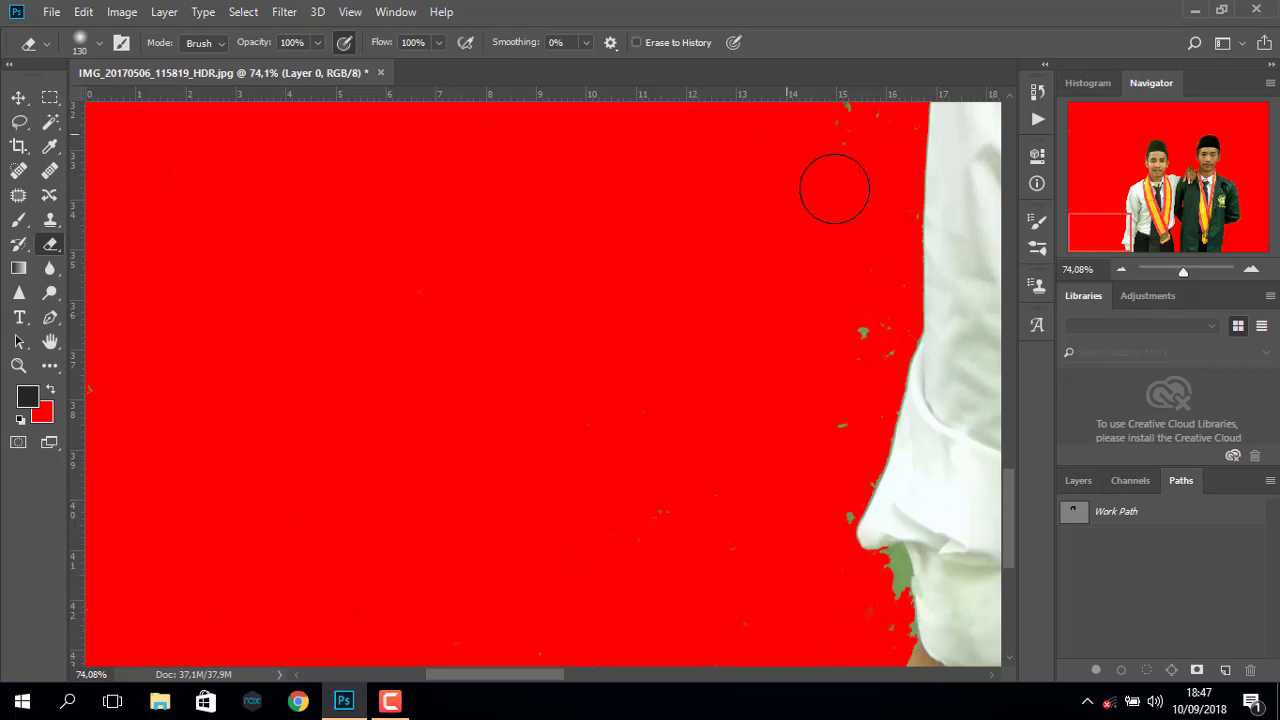
# - Erase the leftover green around the white-shirted man's cuff and the specks along the outer edge of his sleeve
pyautogui.click(852, 327)
pyautogui.moveTo(852, 327)
pyautogui.mouseDown()
pyautogui.moveTo(869, 334)
pyautogui.moveTo(860, 389)
pyautogui.moveTo(871, 356)
pyautogui.moveTo(819, 541)
pyautogui.moveTo(837, 574)
pyautogui.moveTo(877, 591)
pyautogui.moveTo(874, 606)
pyautogui.mouseUp()
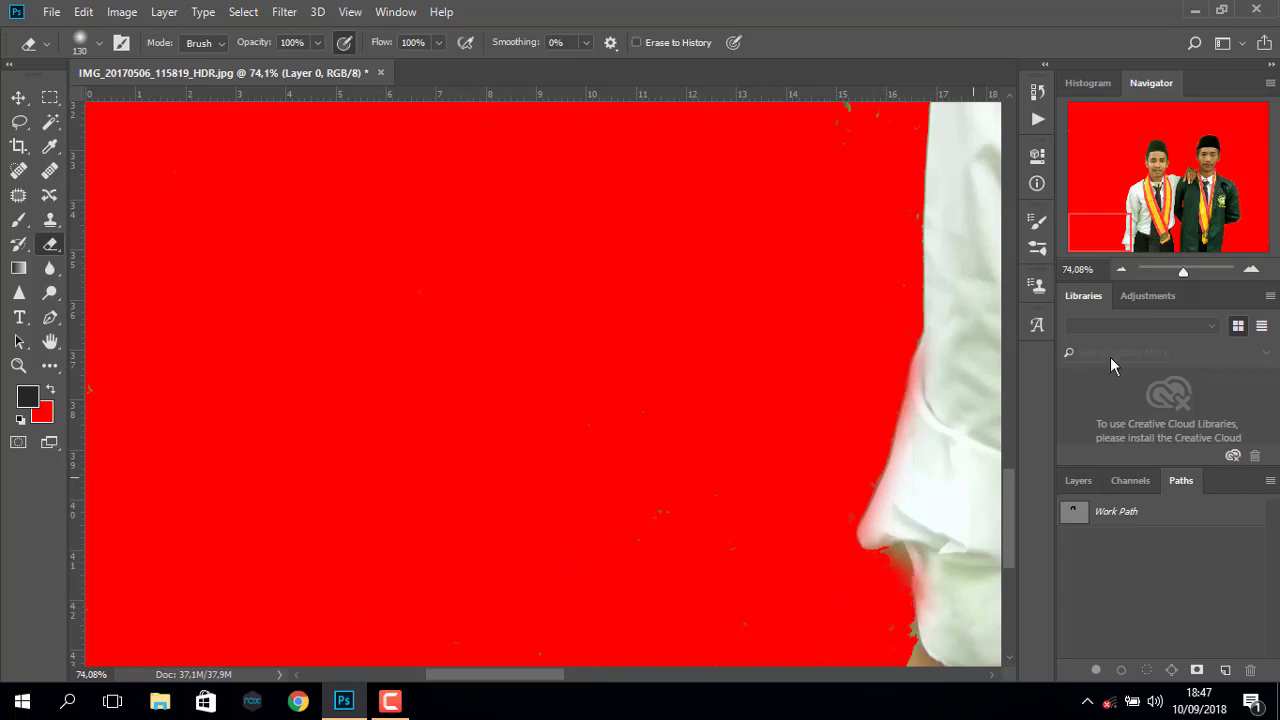
pyautogui.moveTo(1117, 226); pyautogui.dragTo(1130, 207)
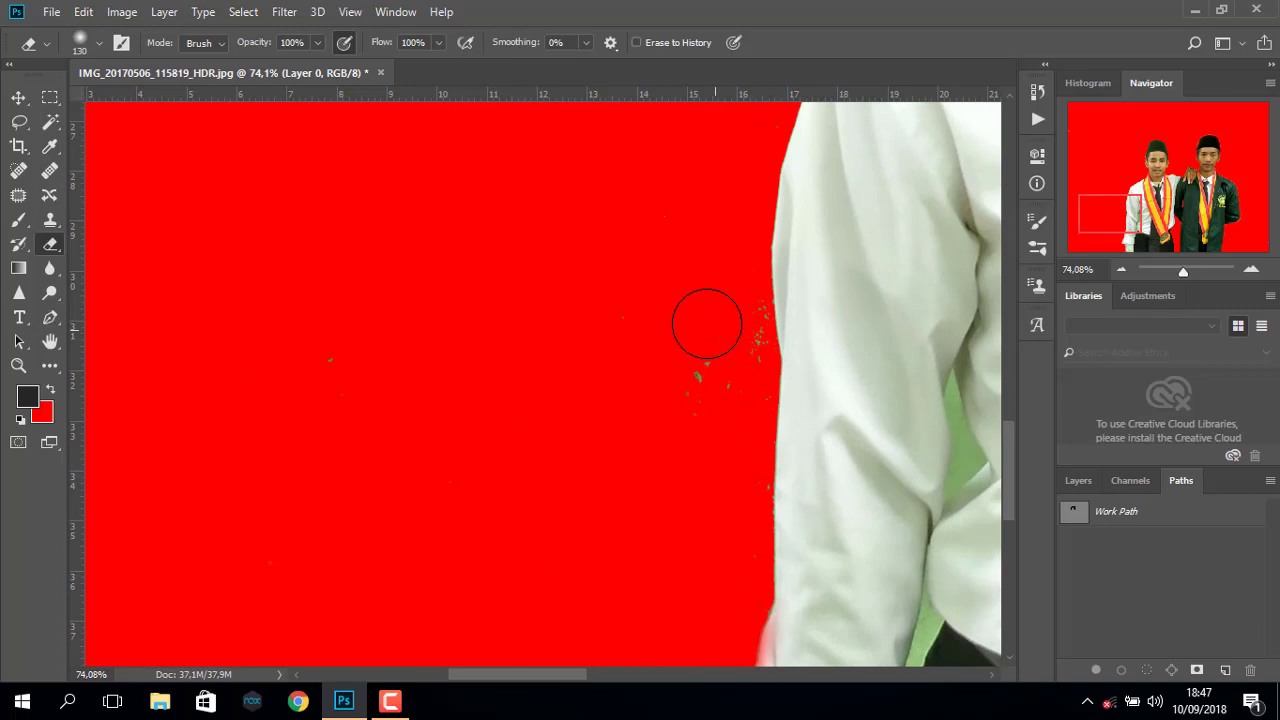
pyautogui.moveTo(732, 303); pyautogui.dragTo(730, 410)
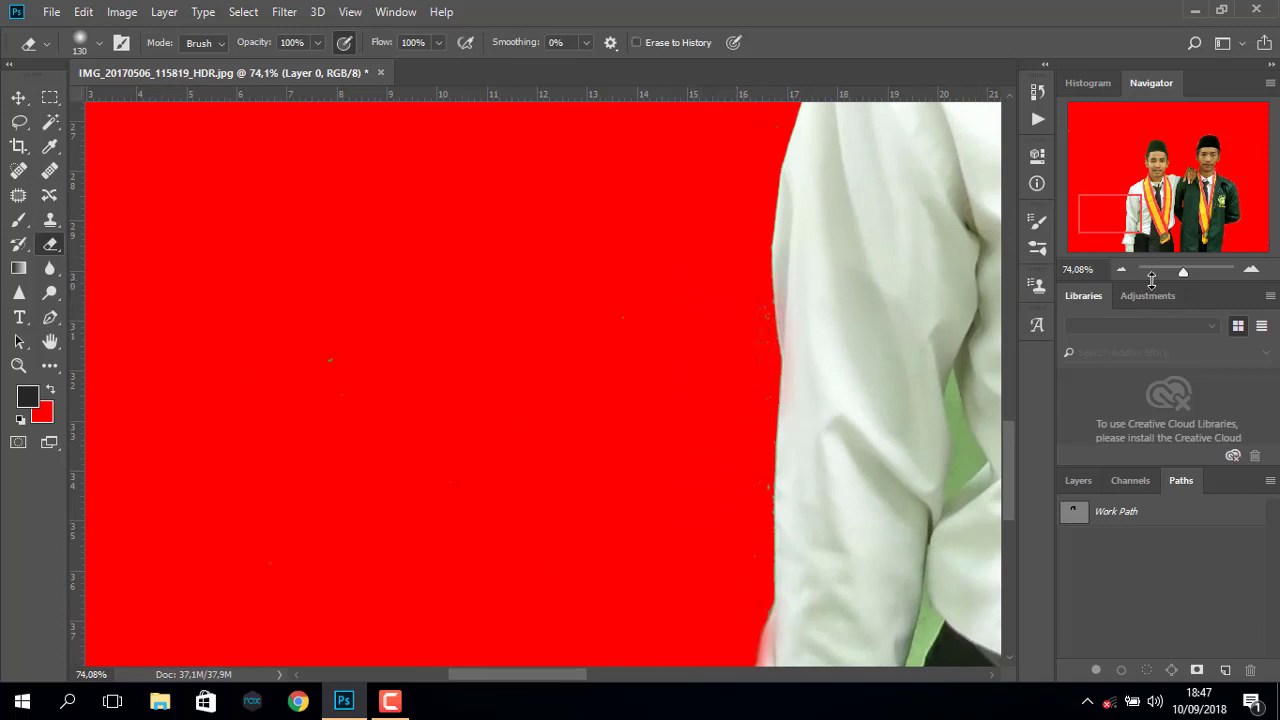
# - Select the upper green gap between the white-shirted man's arm and torso, including its shadowed tip, with the Magic Wand and turn it red
pyautogui.moveTo(1184, 270); pyautogui.dragTo(1181, 270)
pyautogui.moveTo(1142, 219); pyautogui.dragTo(1153, 225)
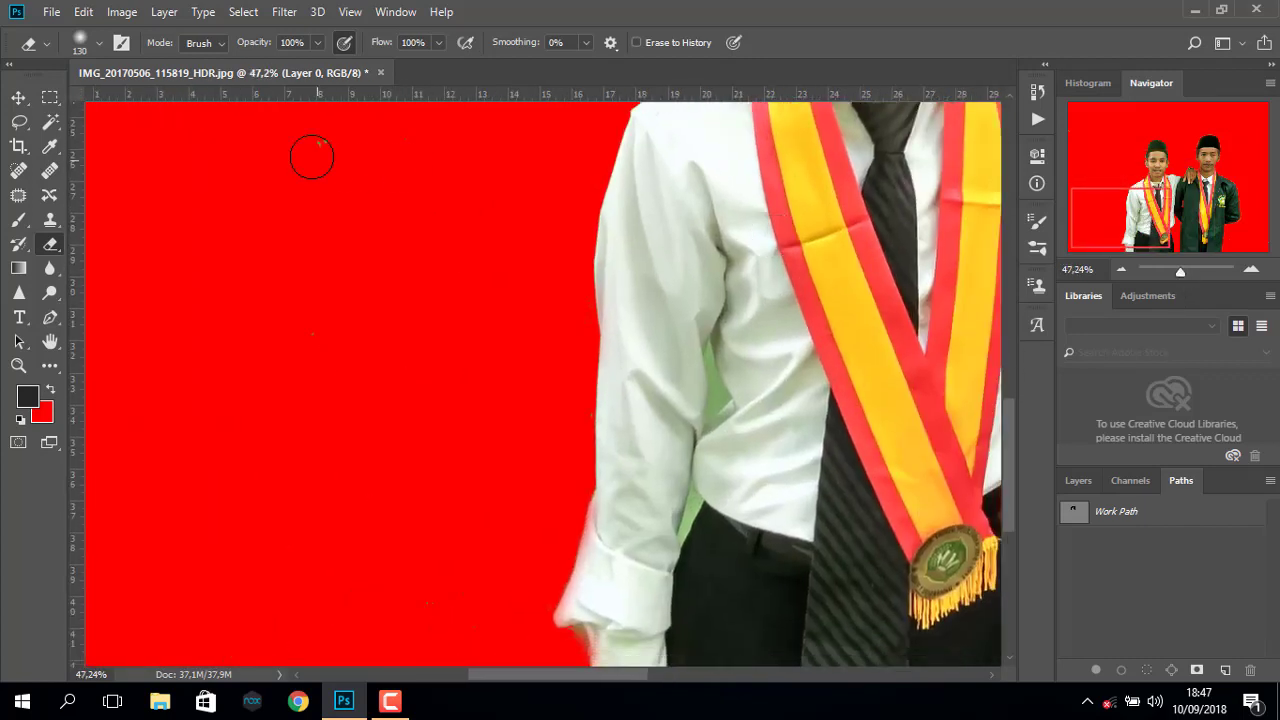
pyautogui.click(50, 121)
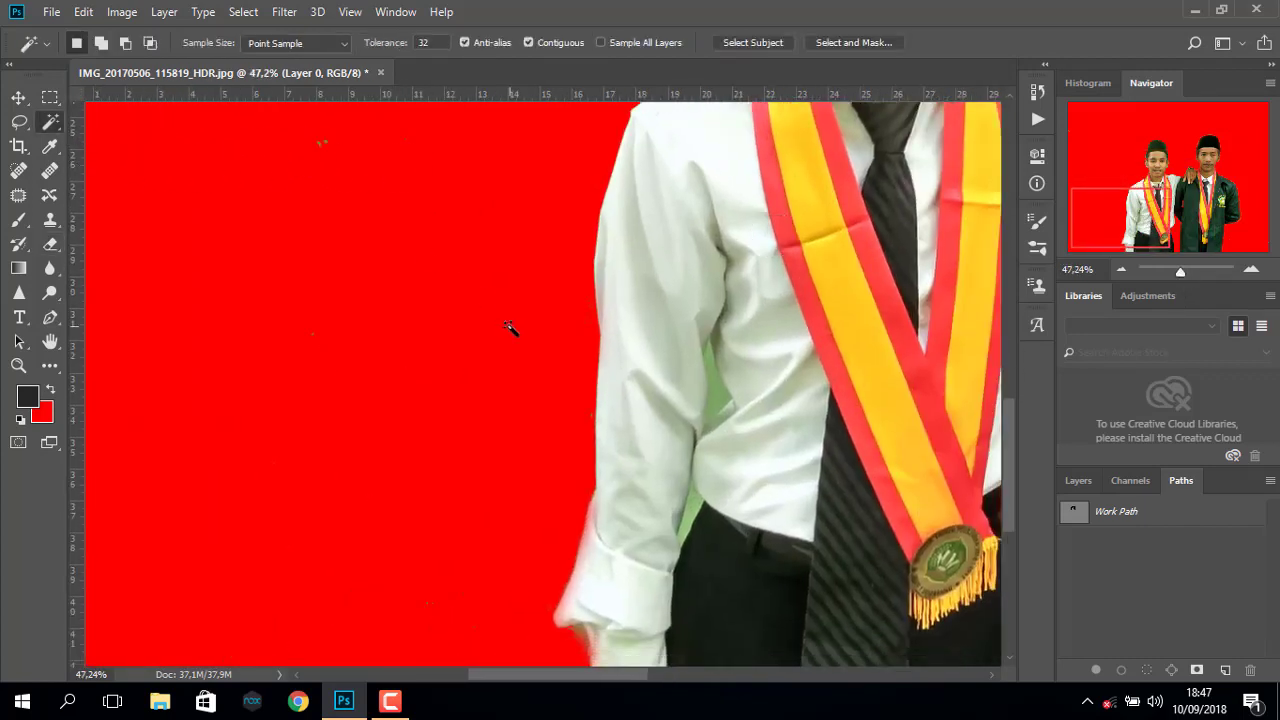
pyautogui.click(716, 373)
pyautogui.press('Delete')
pyautogui.click(715, 346)
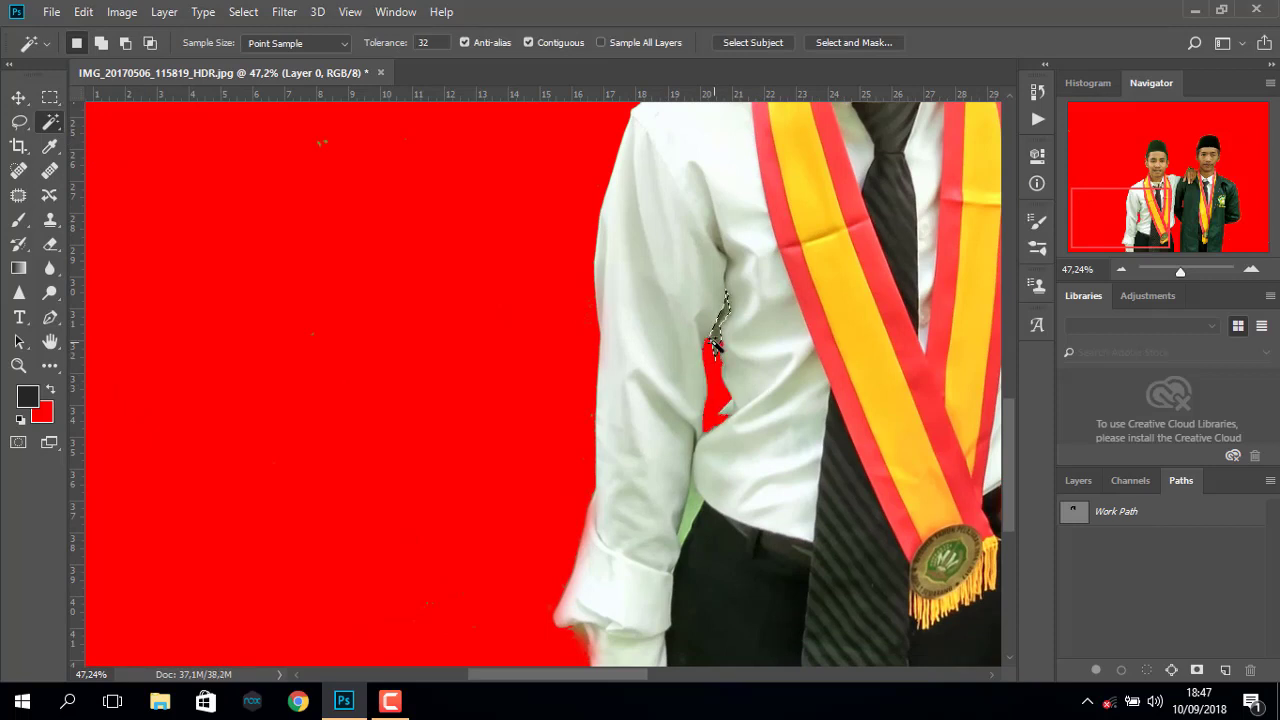
pyautogui.press('Delete')
# - Turn the small green gap between the white sleeve and the trousers' waist red using the Magic Wand, and clear the selection
pyautogui.click(695, 517)
pyautogui.press('Delete')
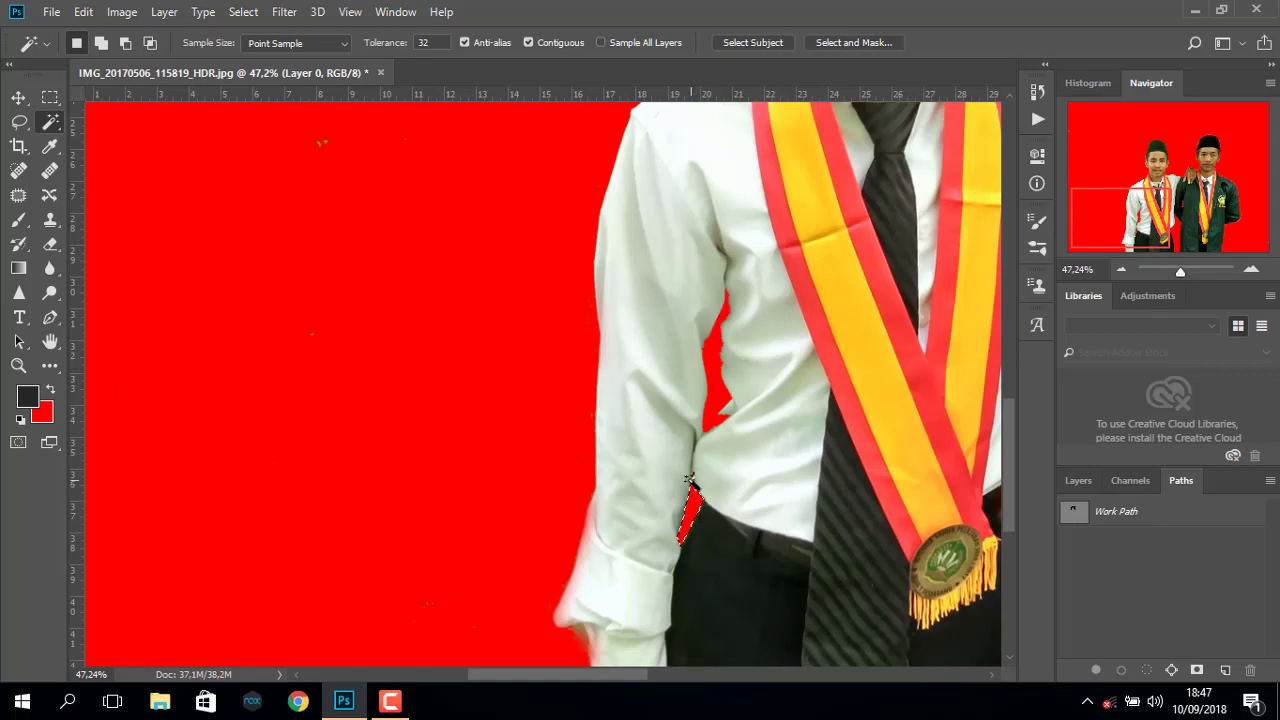
pyautogui.click(689, 477)
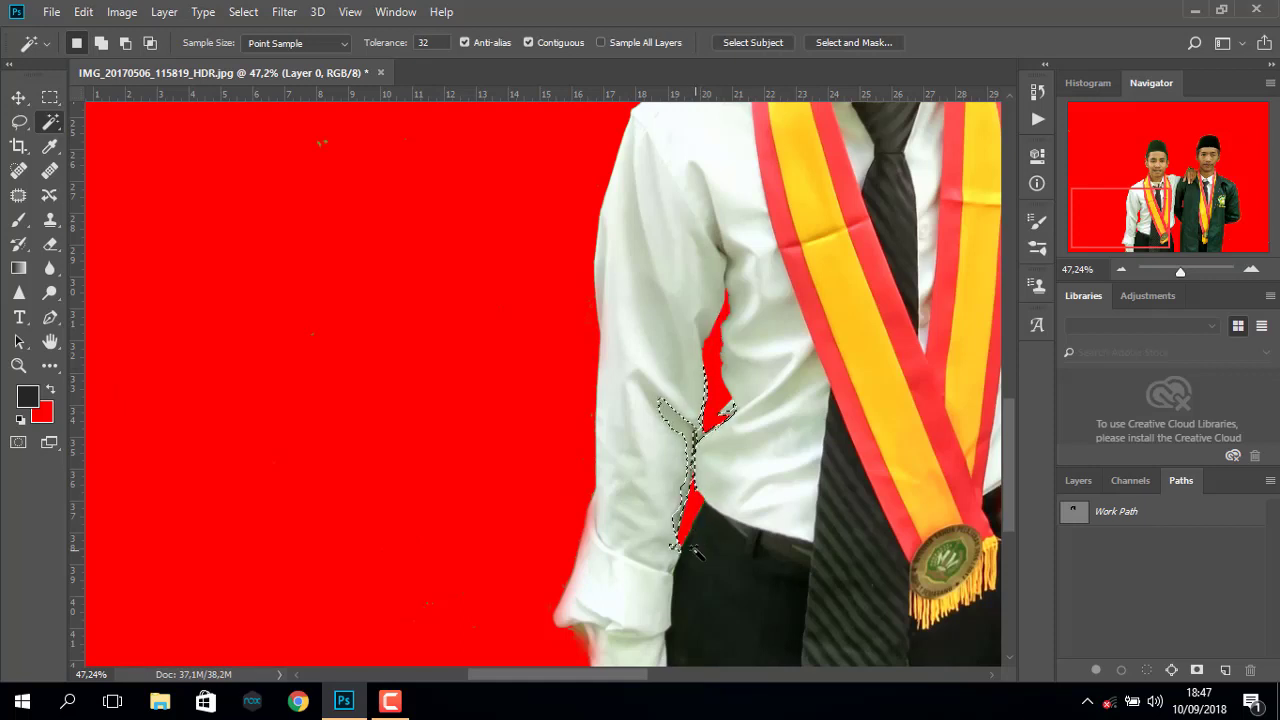
pyautogui.hotkey('ctrl', 'z')
pyautogui.hotkey('ctrl', 'd')
pyautogui.moveTo(1178, 271); pyautogui.dragTo(1174, 269)
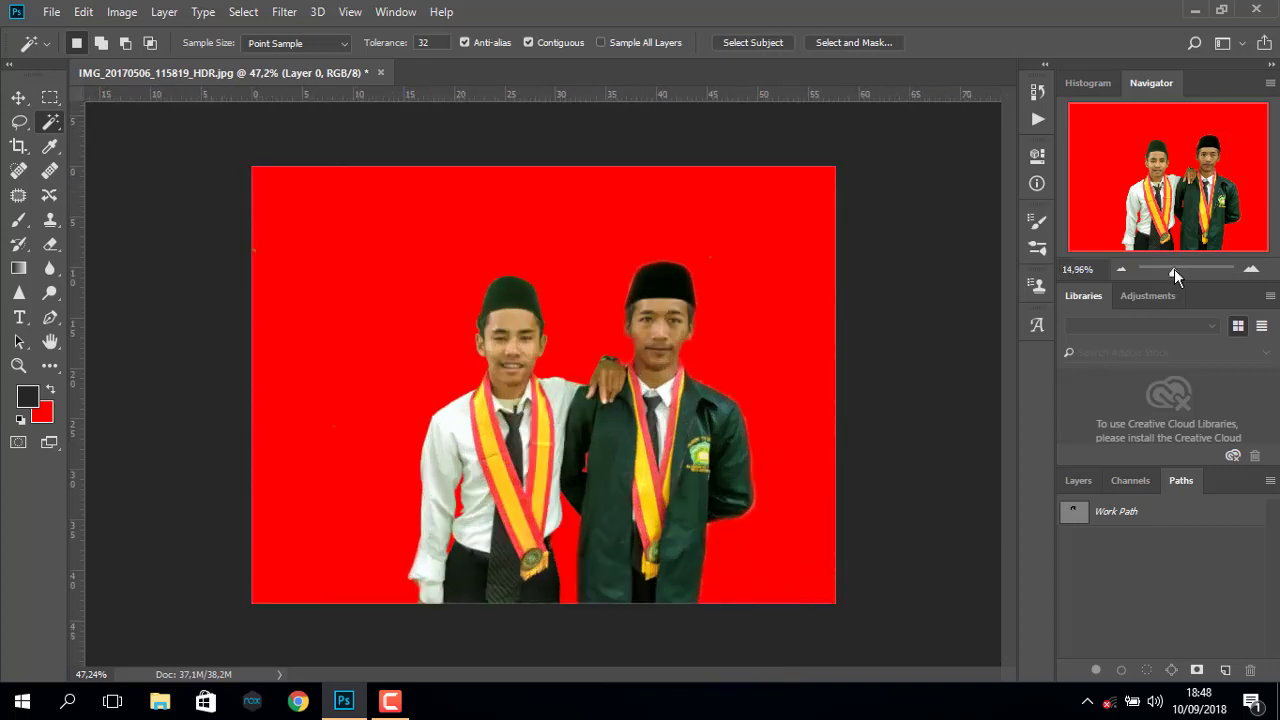